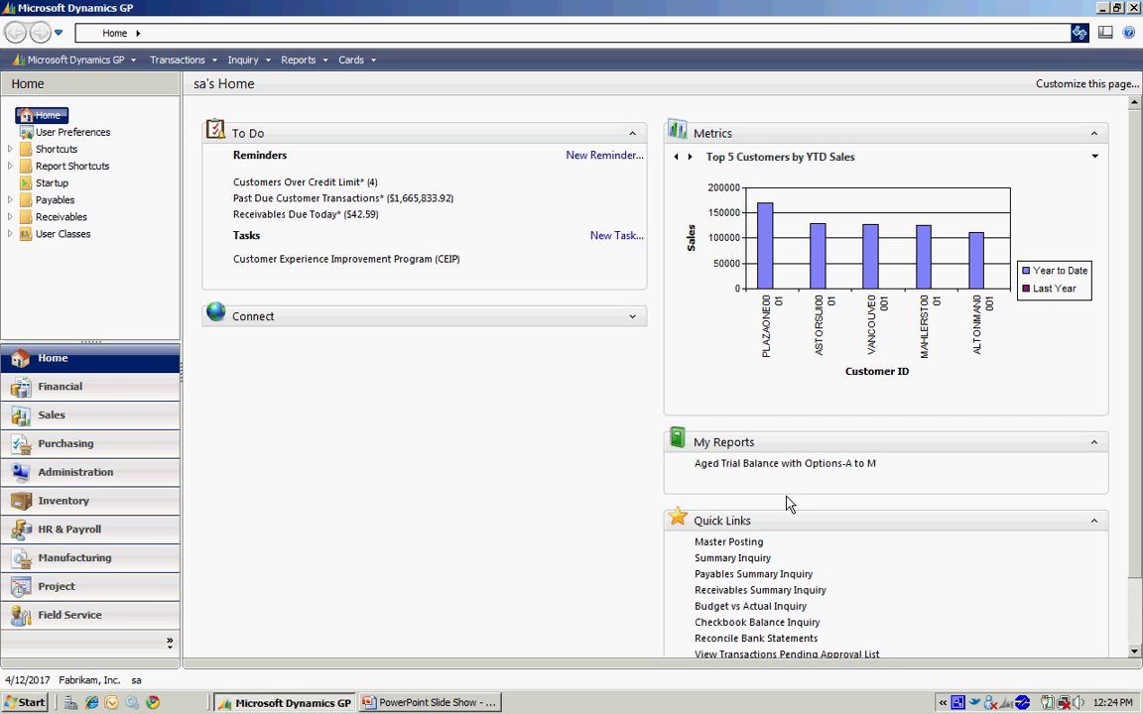
Open the Cards menu to reach the record card types
{"action": "left_click", "coordinate": [351, 59]}
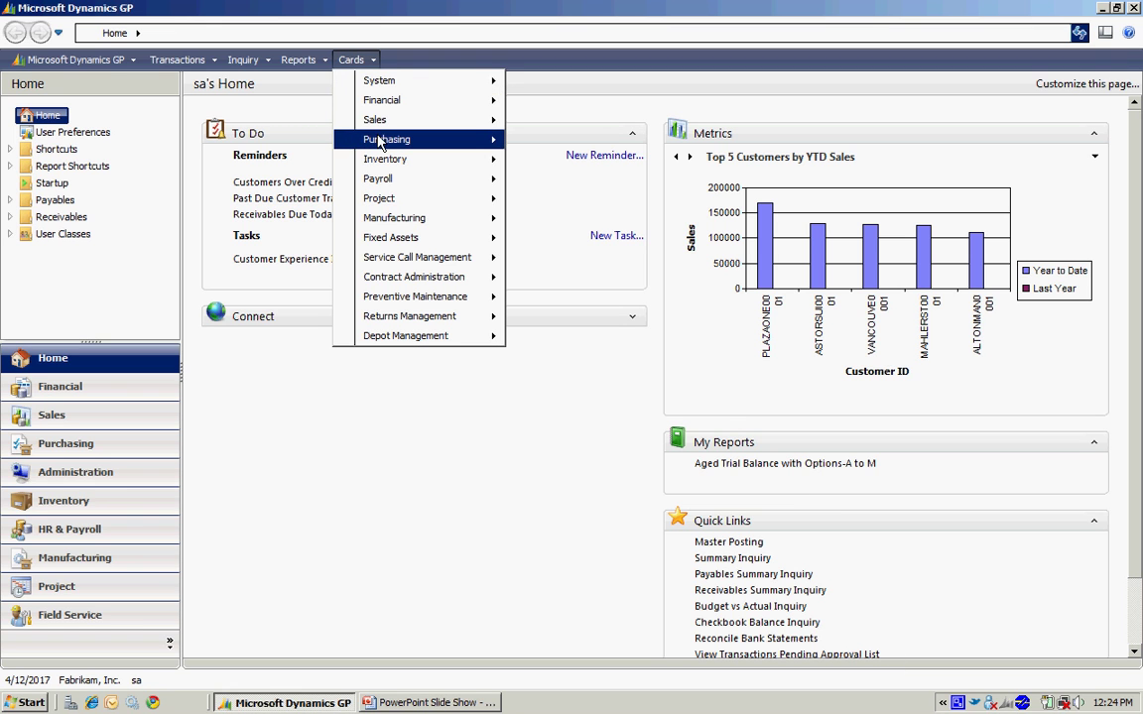
Open Vendor Maintenance and enter the new vendor's ID and name, filling short and check names
{"action": "mouse_move", "coordinate": [466, 140]}
{"action": "left_click", "coordinate": [526, 141]}
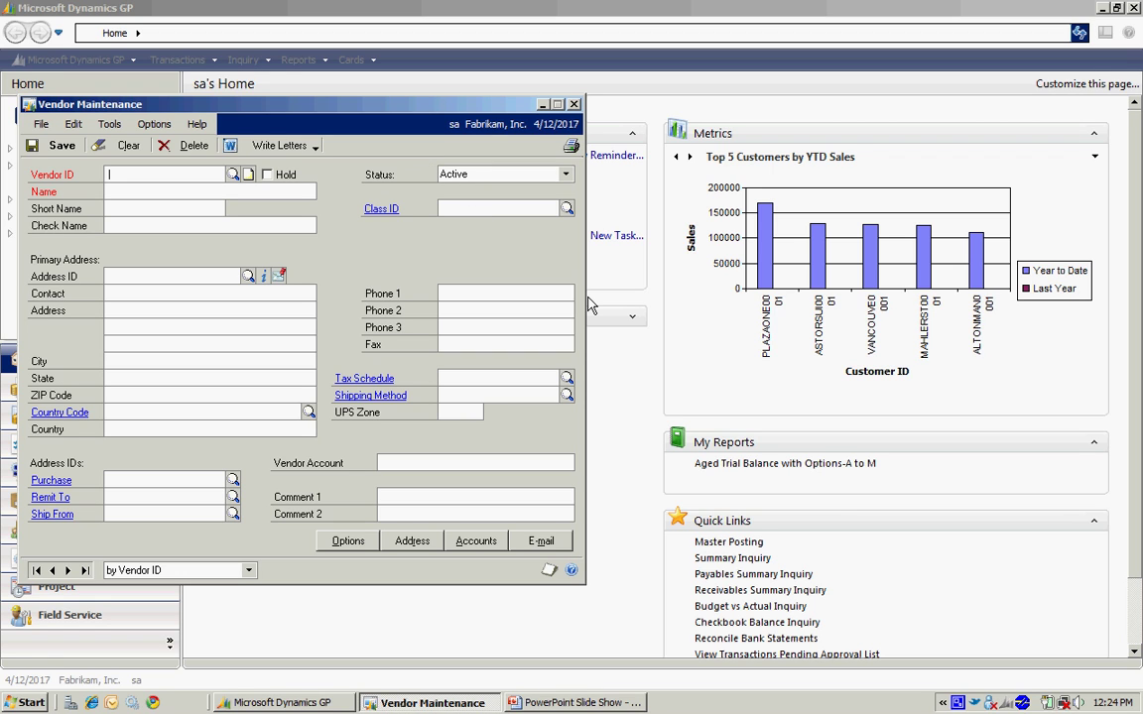
{"action": "type", "text": "MILLER001"}
{"action": "key", "text": "Tab"}
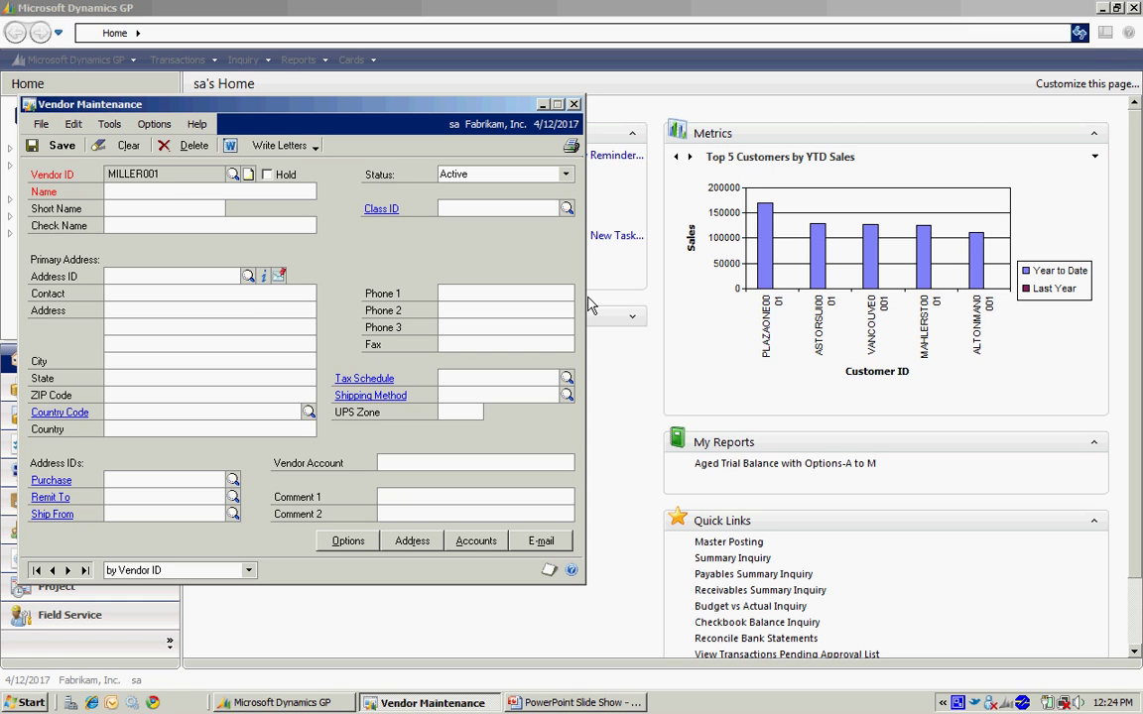
{"action": "key", "text": "Tab"}
{"action": "key", "text": "Tab"}
{"action": "key", "text": "Tab"}
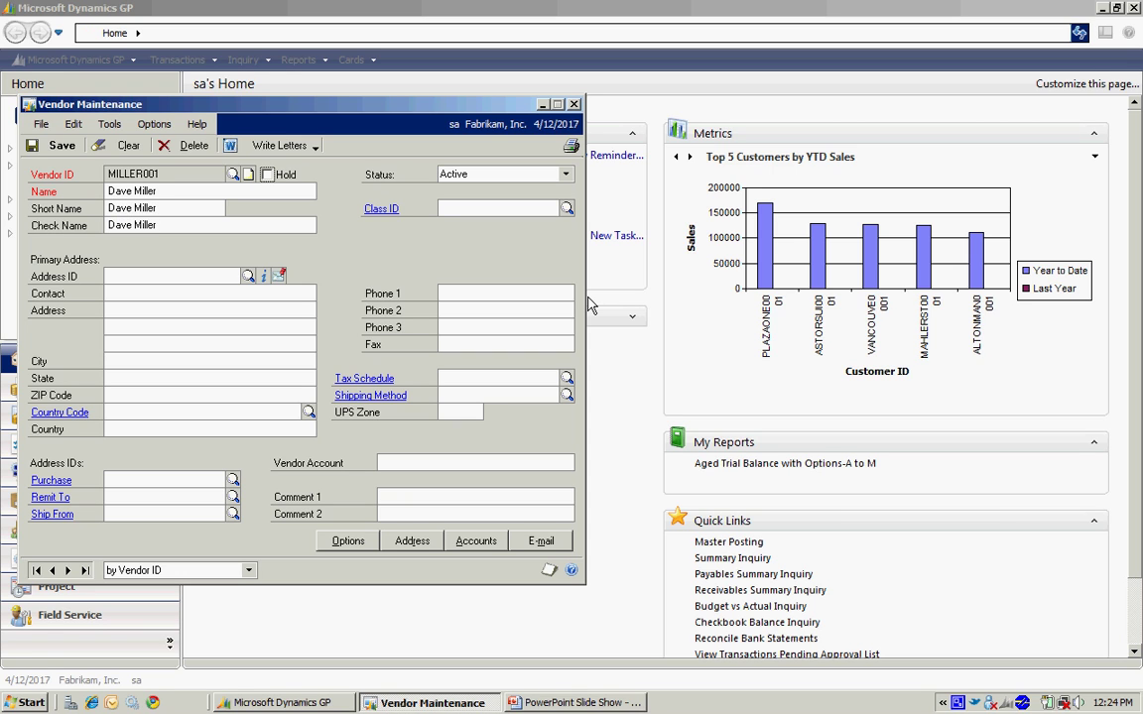
{"action": "key", "text": "Tab"}
{"action": "key", "text": "Tab"}
Assign vendor class USA-US-M and review that class's setup before returning to the vendor
{"action": "left_click", "coordinate": [566, 208]}
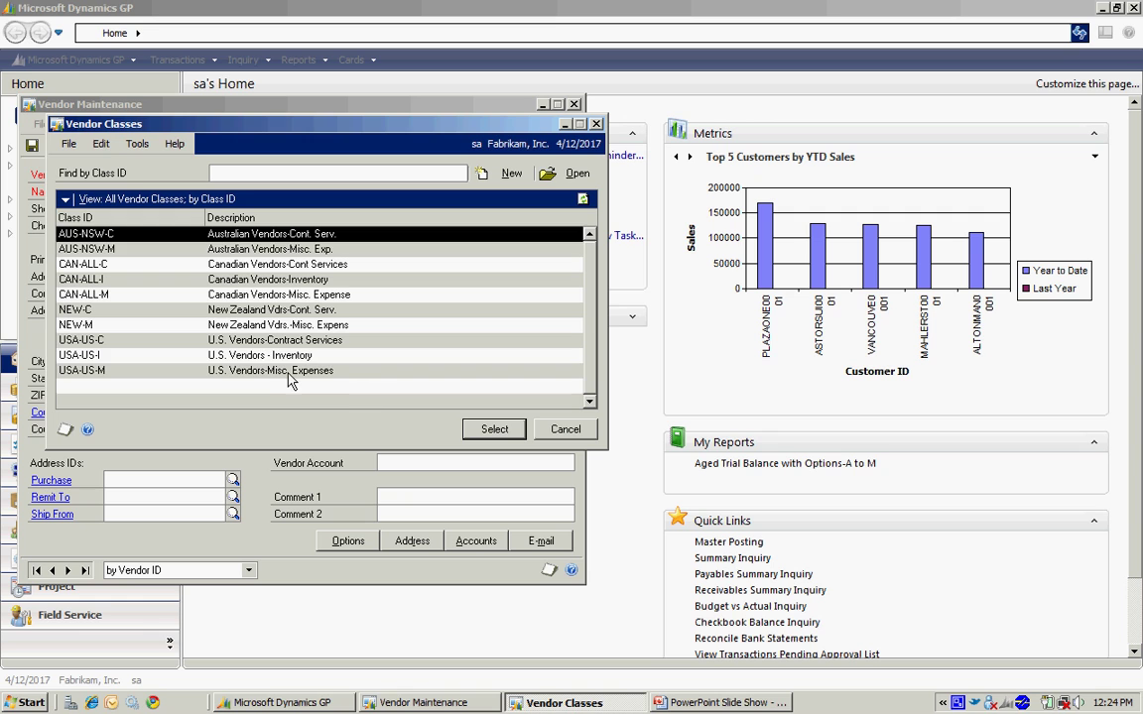
{"action": "left_click", "coordinate": [288, 371]}
{"action": "left_click", "coordinate": [499, 431]}
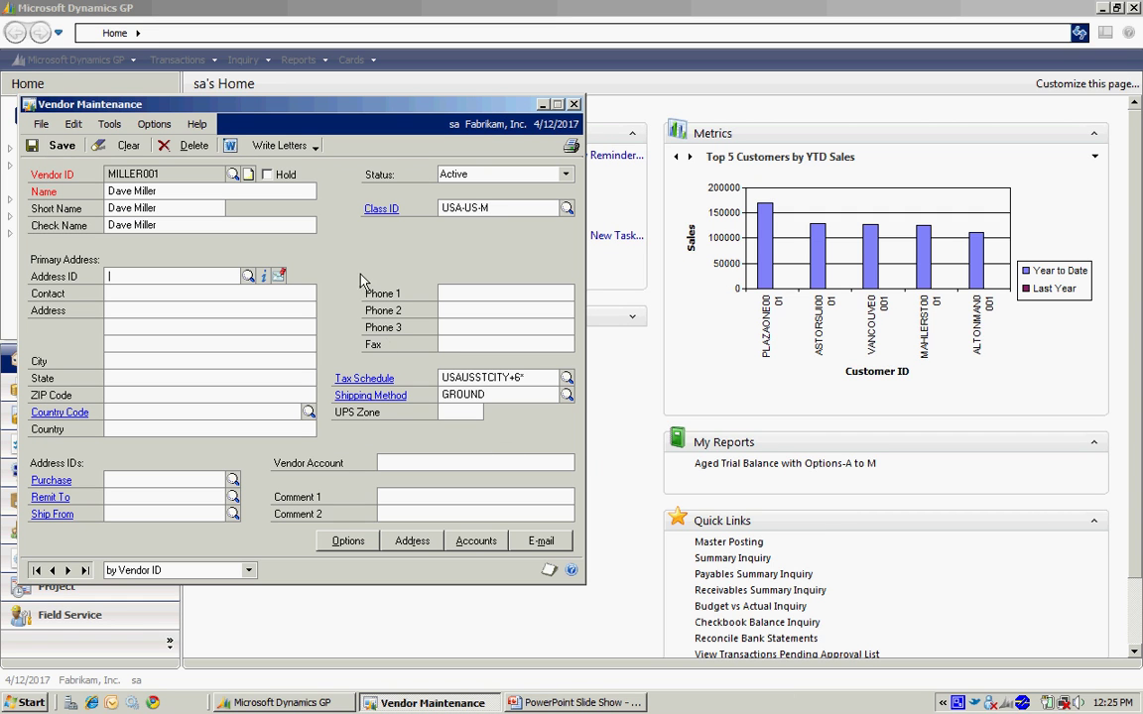
{"action": "left_click", "coordinate": [381, 213]}
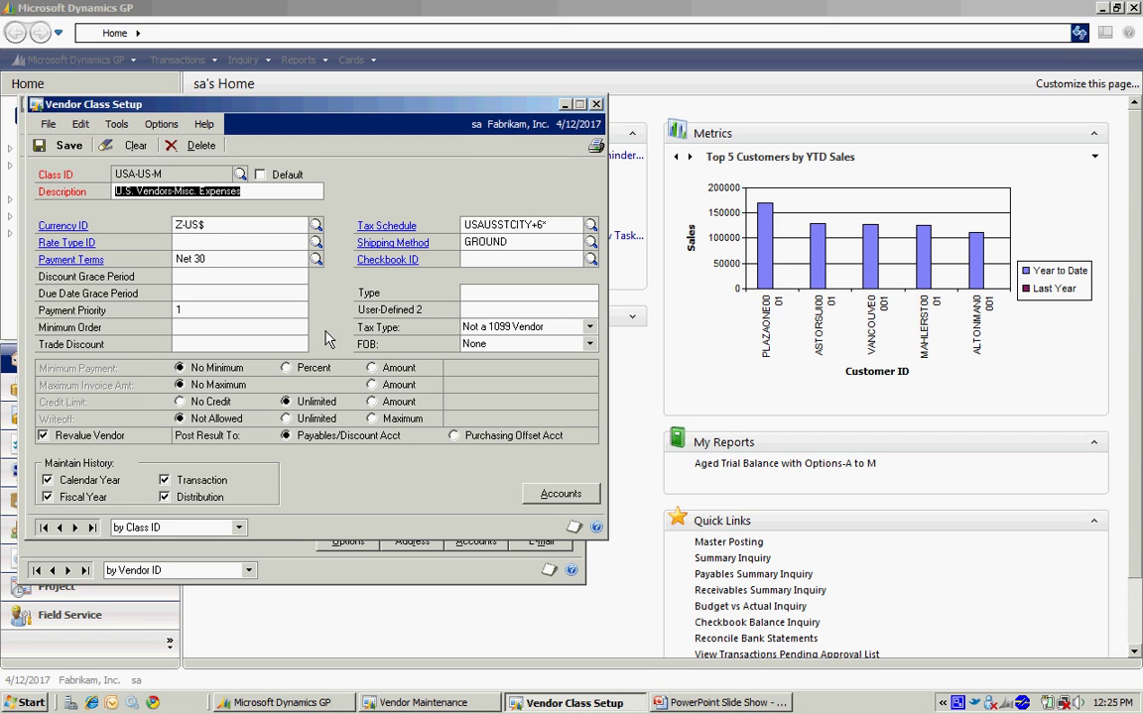
{"action": "left_click", "coordinate": [596, 105]}
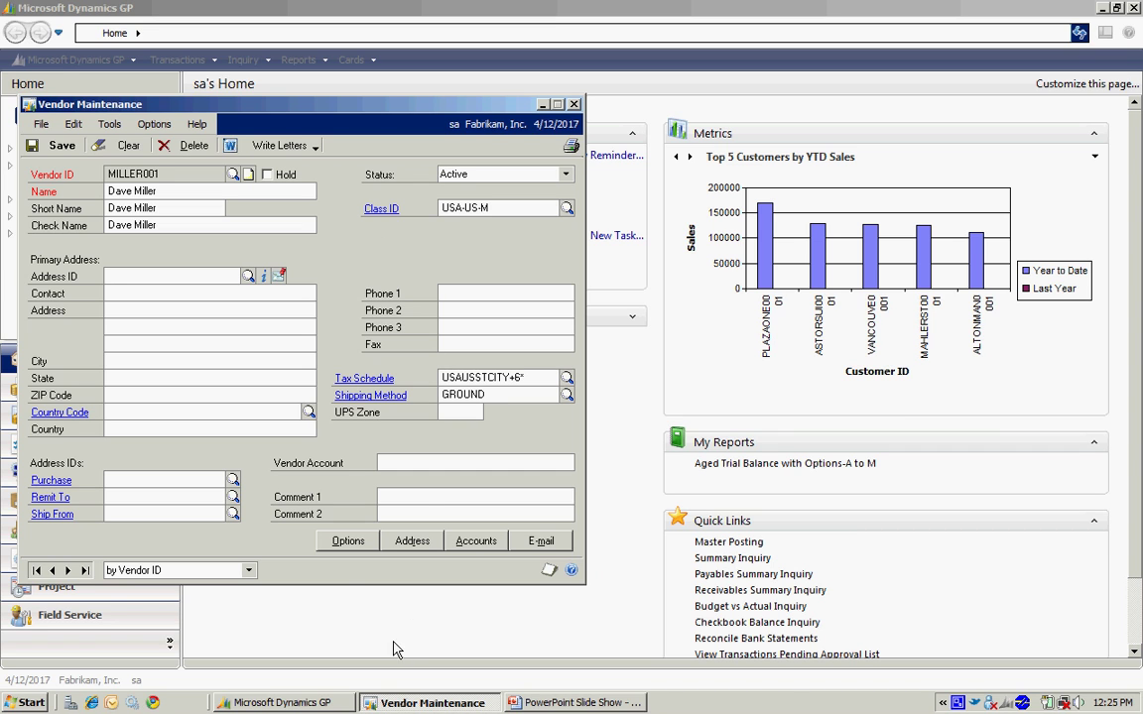
Change the vendor's payment terms from Net 30 to Due 20th in Vendor Options
{"action": "left_click", "coordinate": [347, 541]}
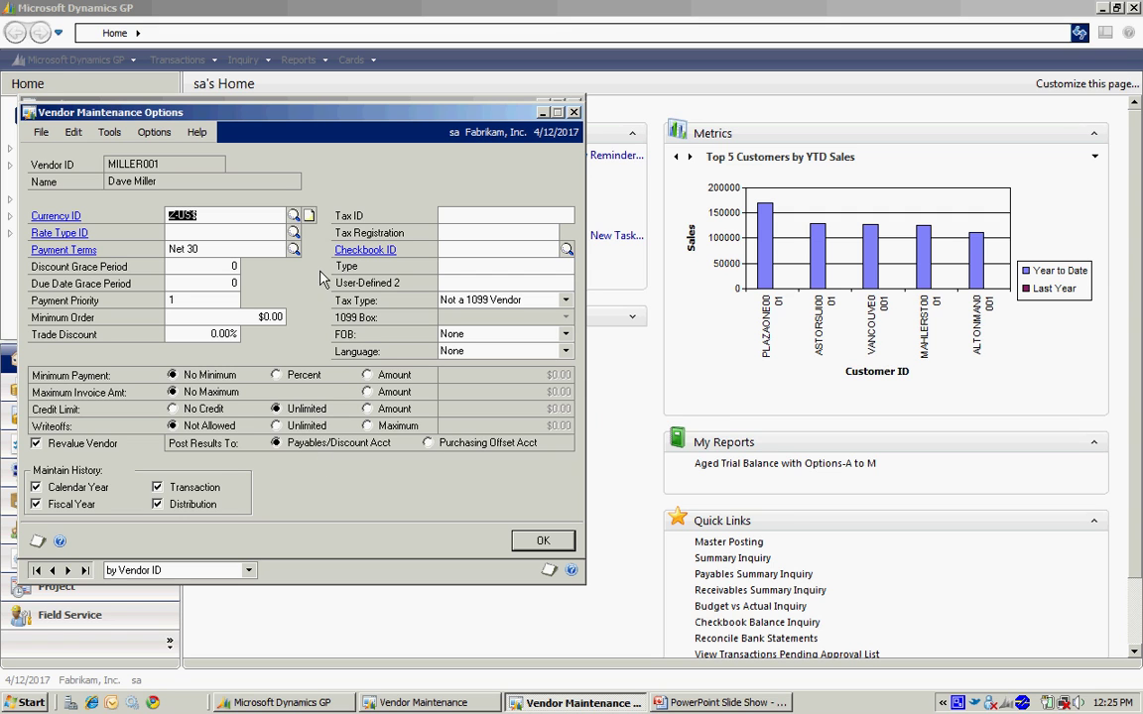
{"action": "left_click", "coordinate": [293, 250]}
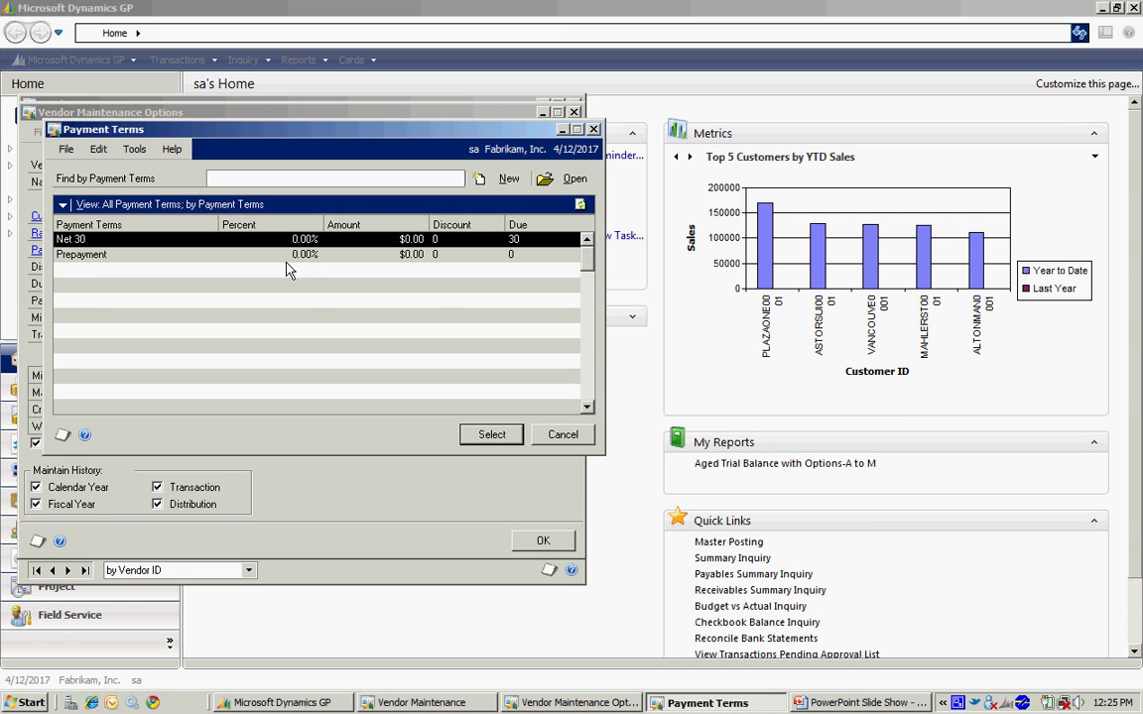
{"action": "left_click", "coordinate": [131, 299]}
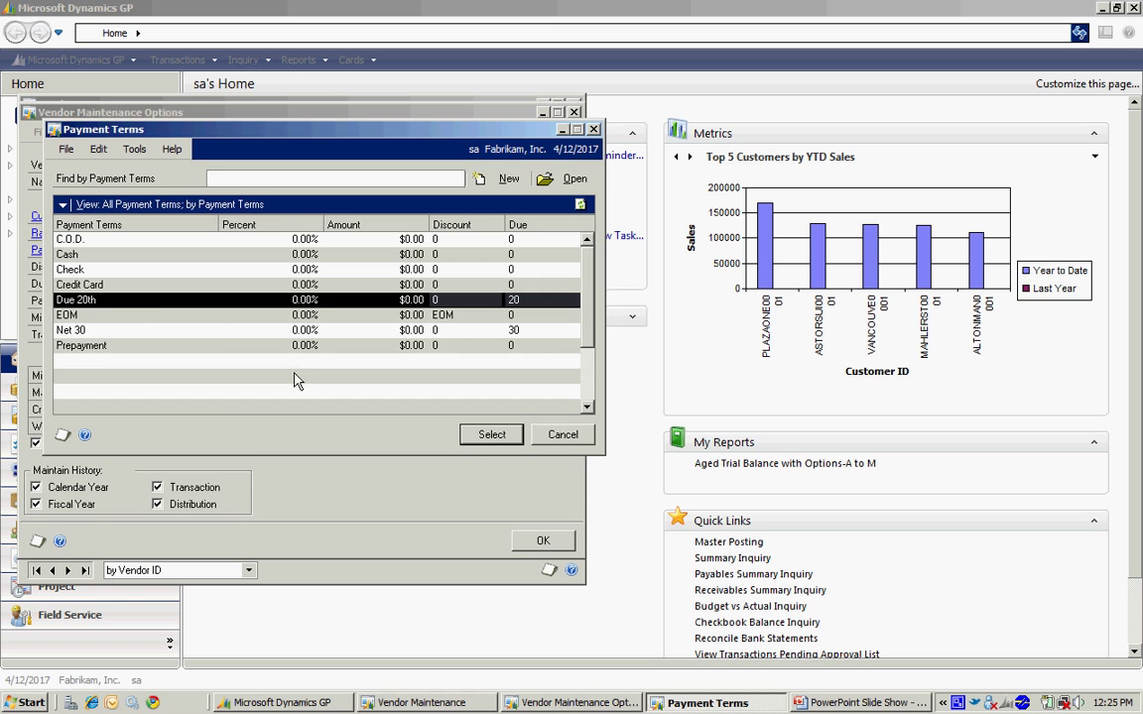
{"action": "left_click", "coordinate": [491, 433]}
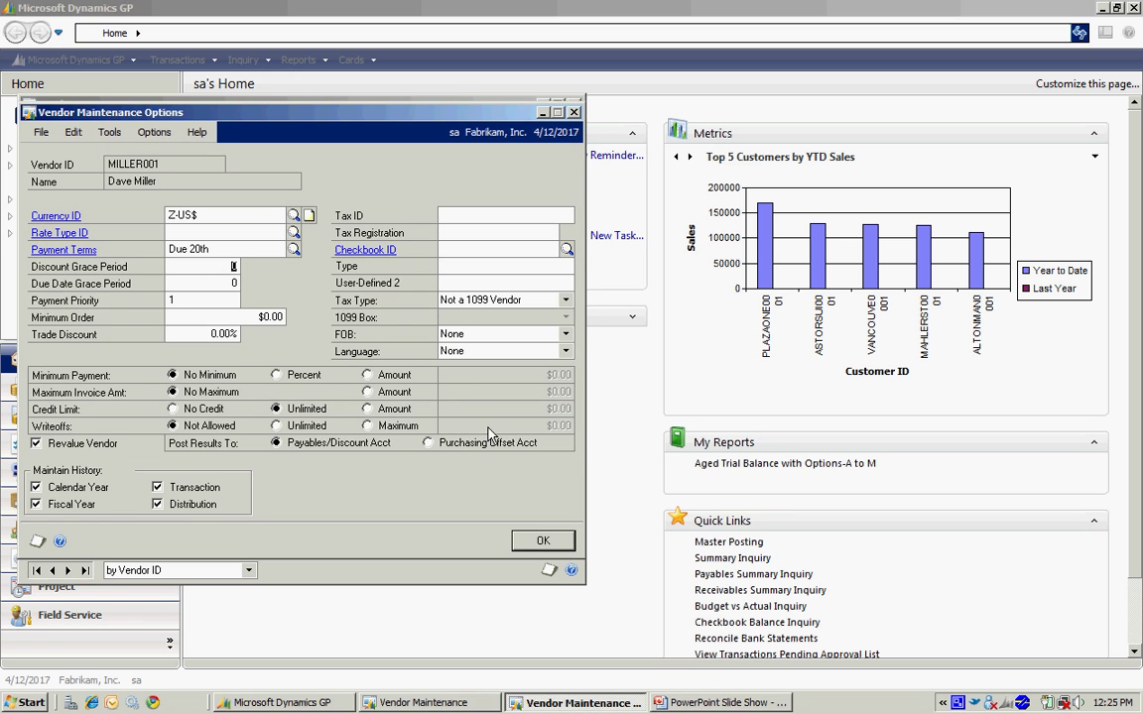
{"action": "left_click", "coordinate": [543, 541]}
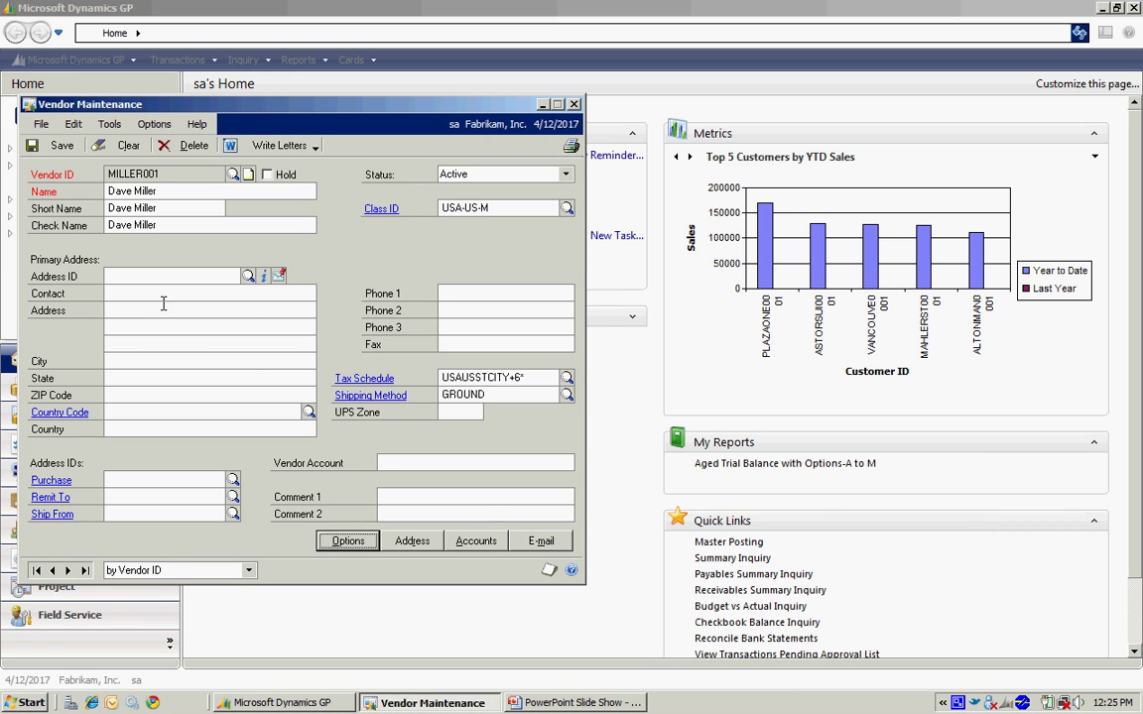
Enter address ID PRIMARY with the vendor's street address, then save and close the vendor card
{"action": "left_click", "coordinate": [146, 275]}
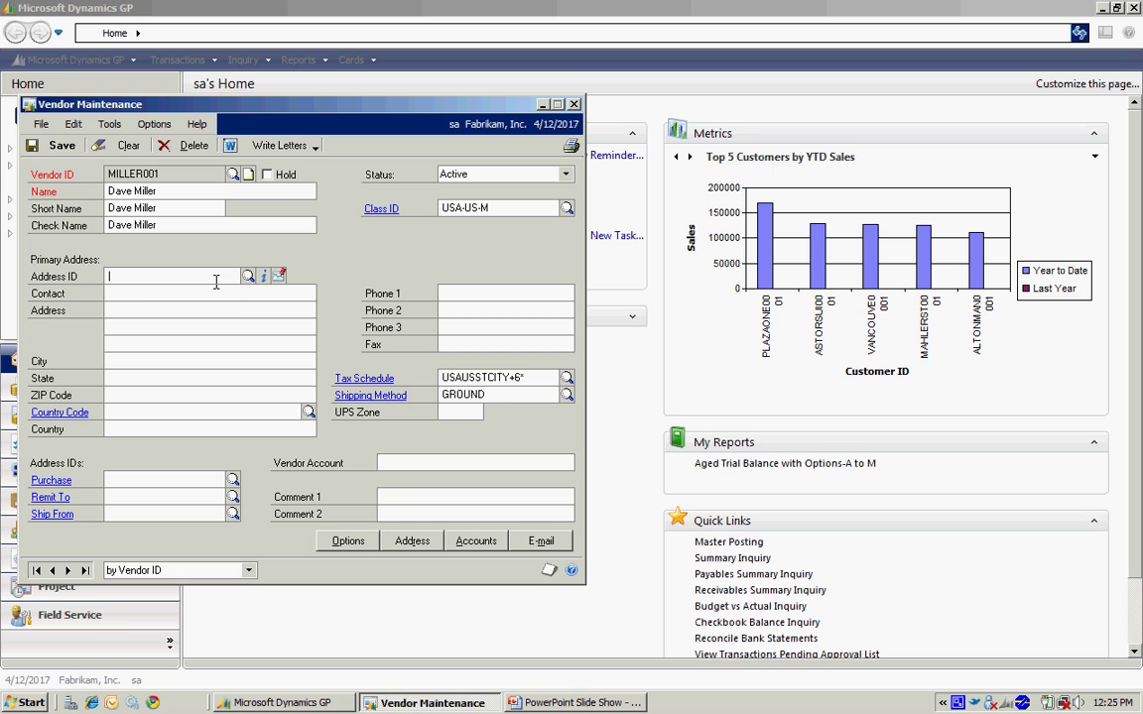
{"action": "type", "text": "PRIMARY"}
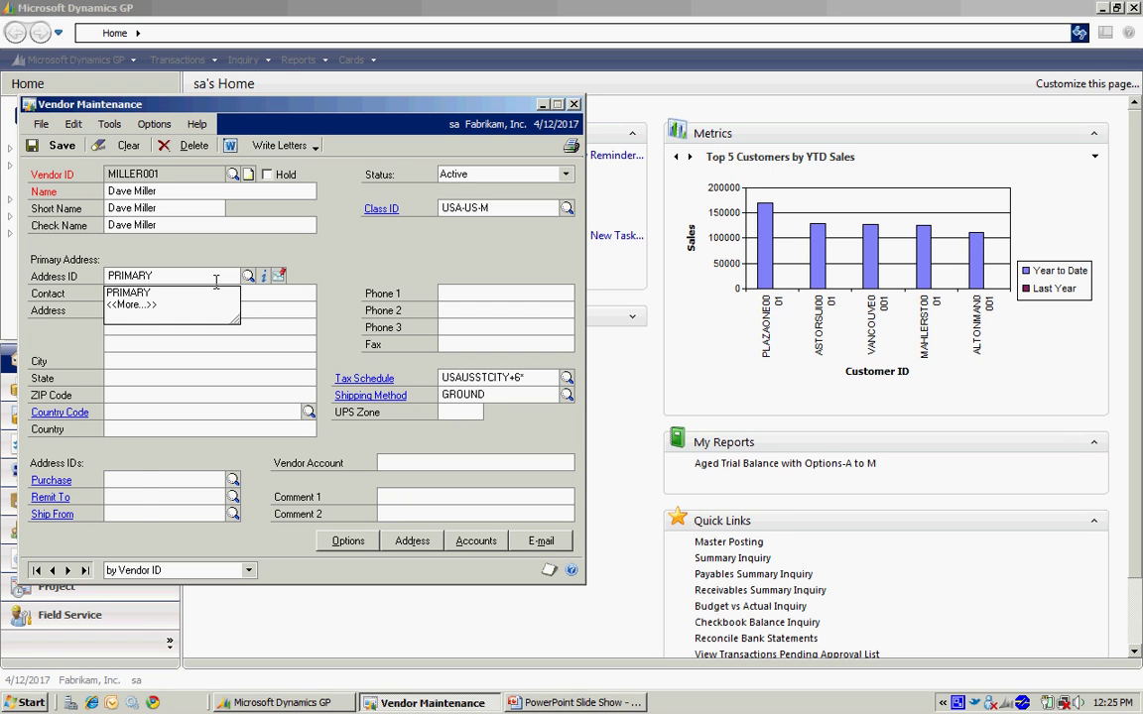
{"action": "key", "text": "Tab"}
{"action": "key", "text": "Tab"}
{"action": "type", "text": "1234 Maple"}
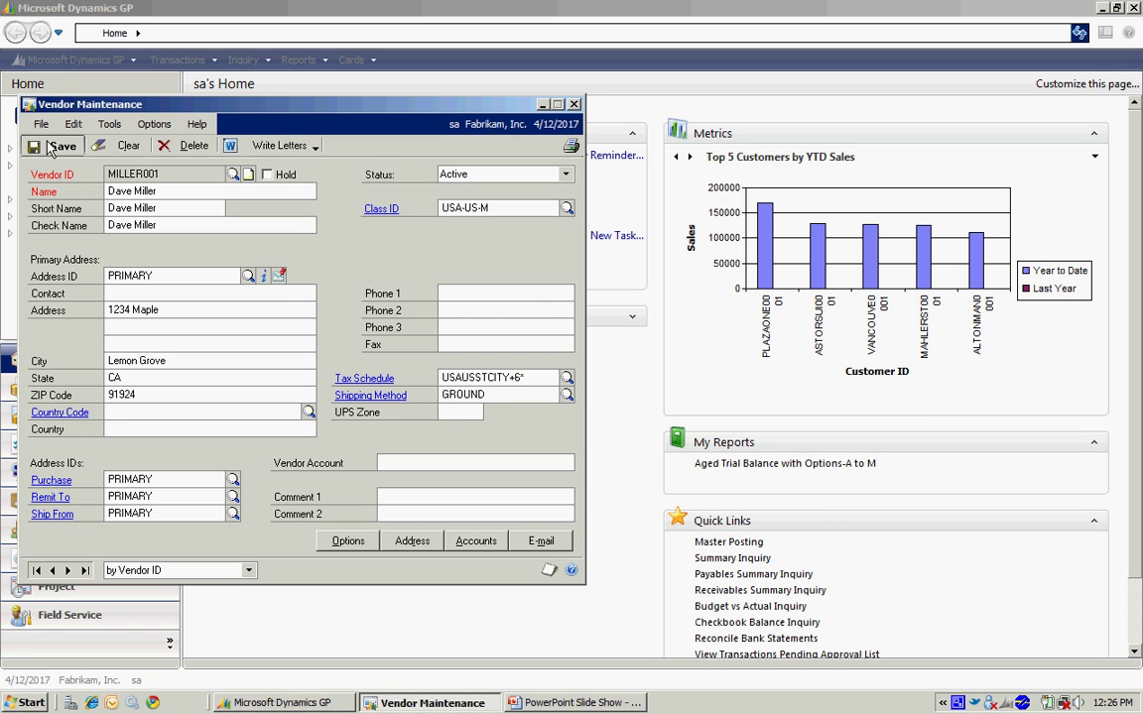
{"action": "left_click", "coordinate": [55, 144]}
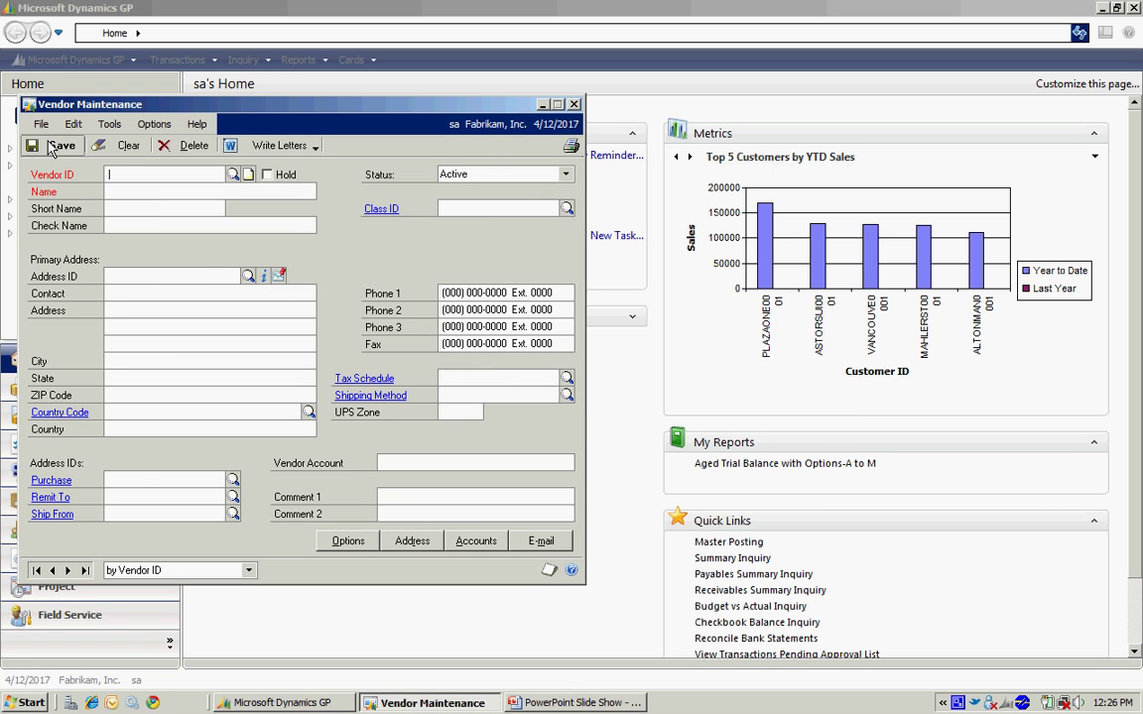
{"action": "left_click", "coordinate": [574, 104]}
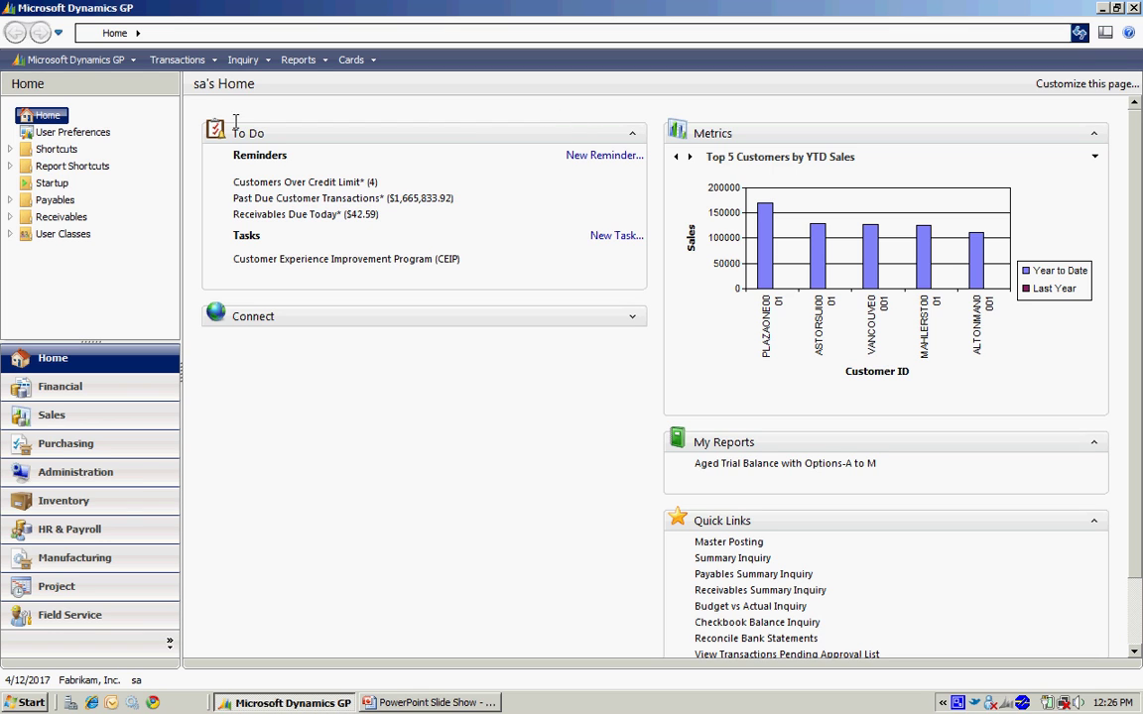
Open Payables Transaction Entry and reposition its window
{"action": "left_click", "coordinate": [182, 63]}
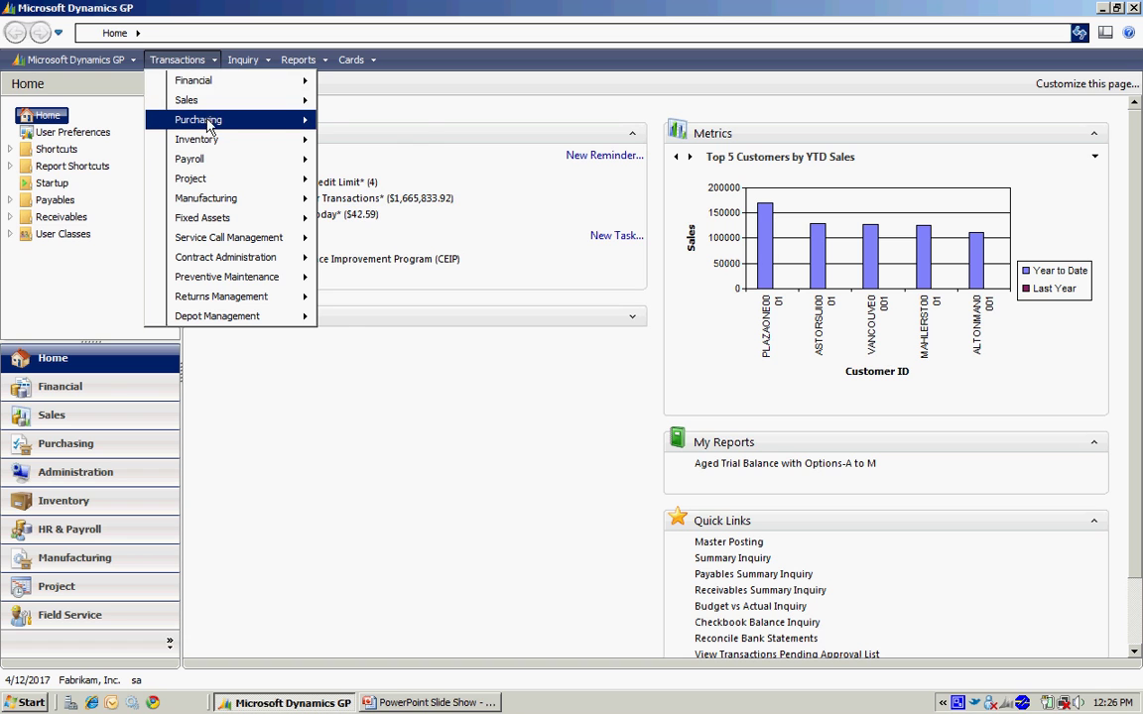
{"action": "mouse_move", "coordinate": [294, 127]}
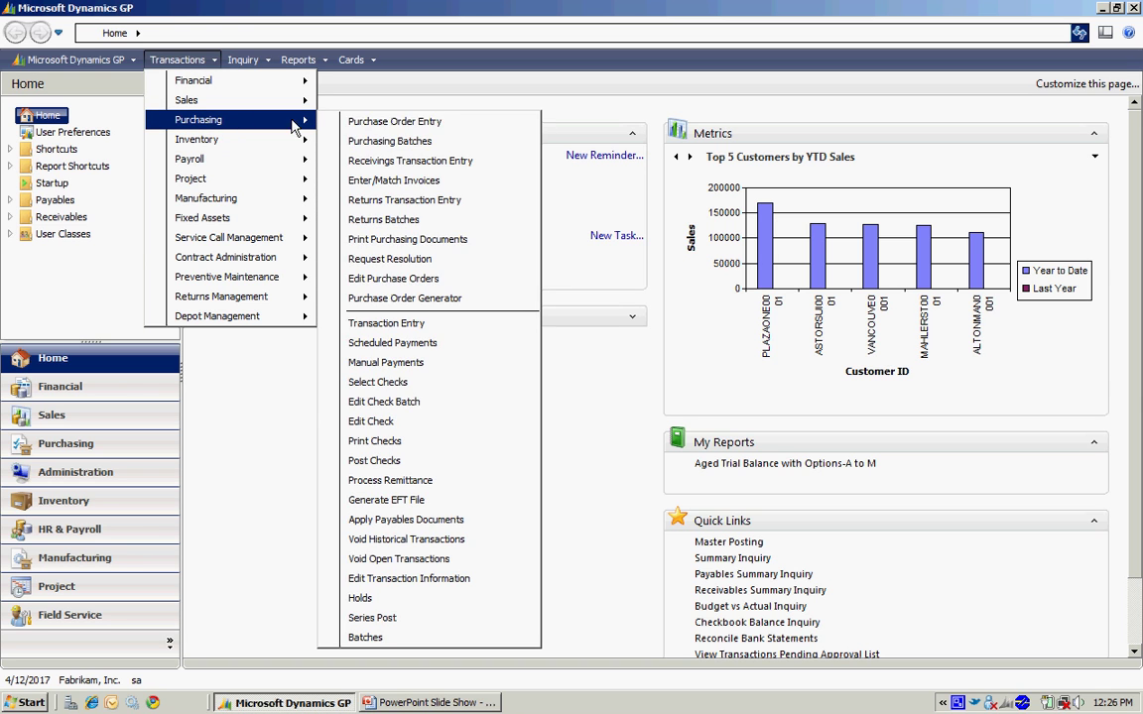
{"action": "left_click", "coordinate": [388, 324]}
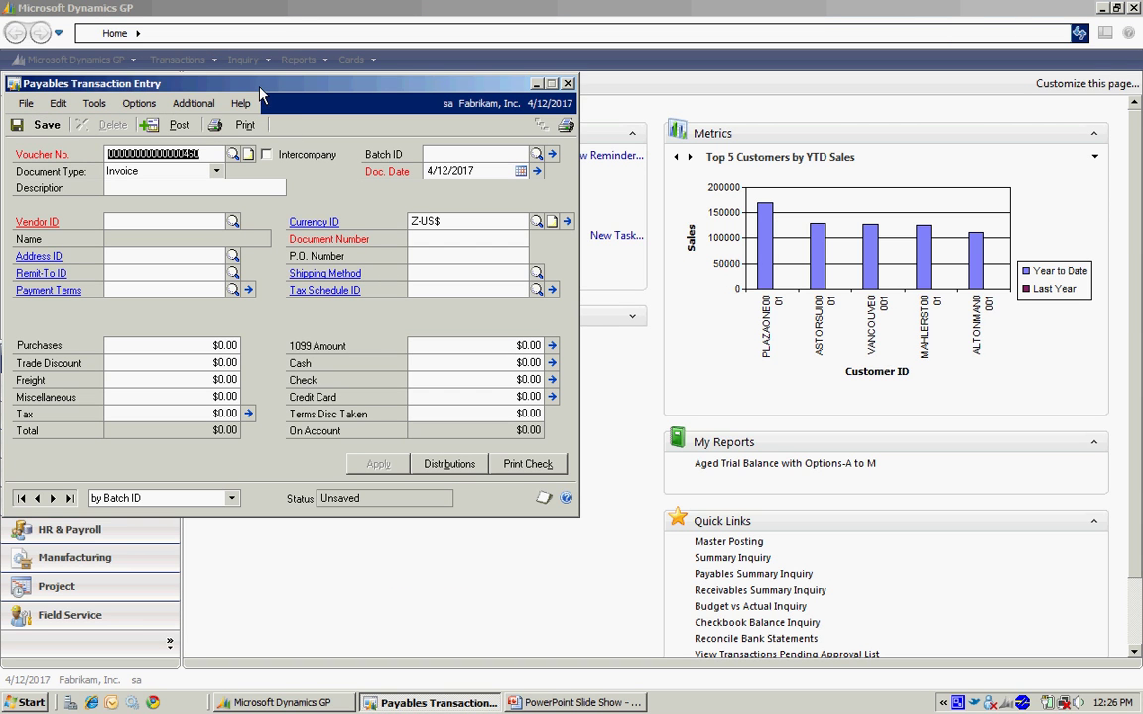
{"action": "left_click_drag", "start_coordinate": [233, 80], "coordinate": [334, 143]}
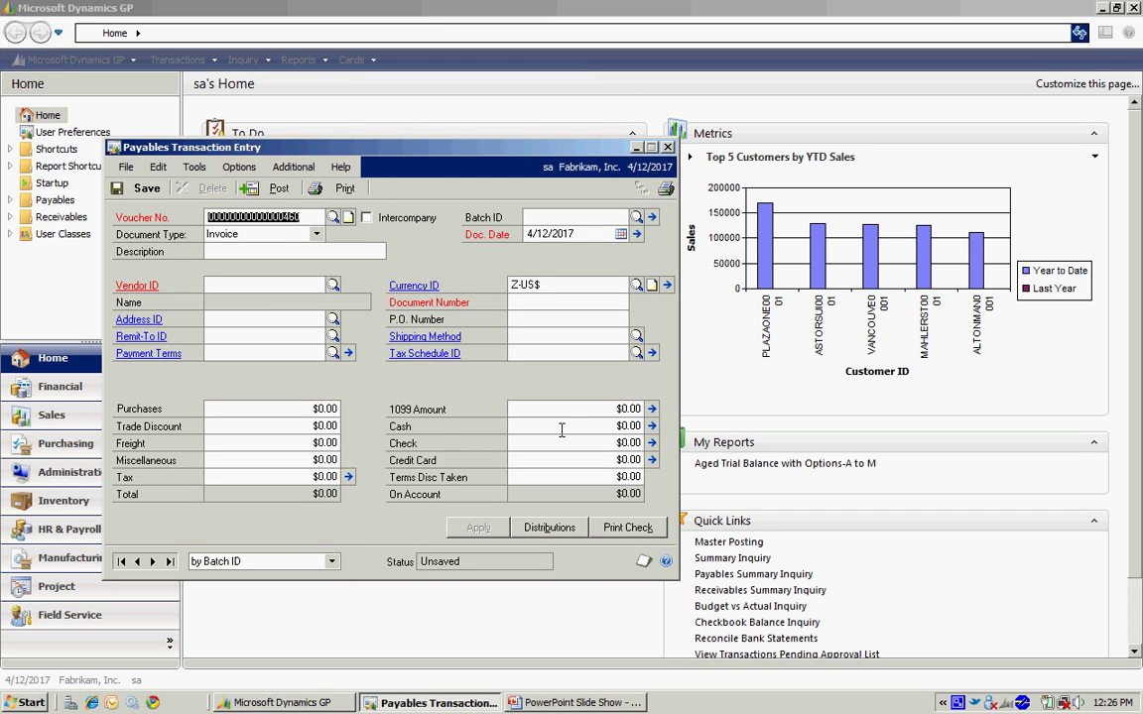
Enter the invoice description Employee Expenses and document date 4/12/2017
{"action": "key", "text": "Tab"}
{"action": "key", "text": "Tab"}
{"action": "key", "text": "Tab"}
{"action": "type", "text": "Emplo"}
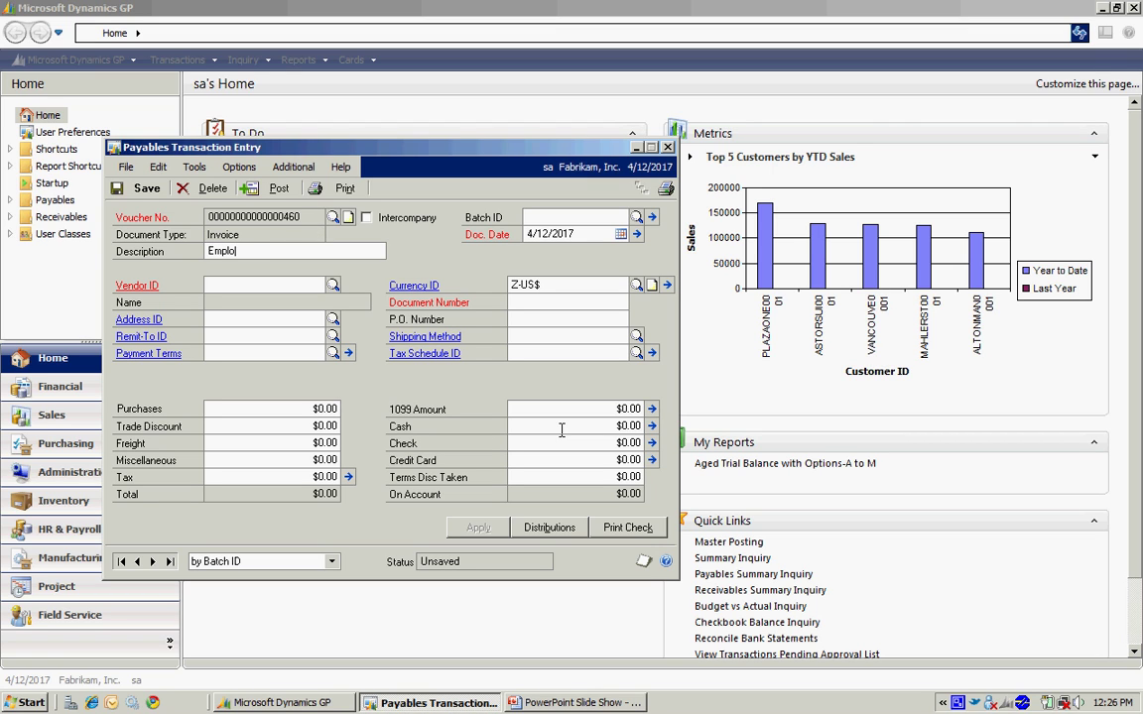
{"action": "type", "text": "yee Expenses"}
{"action": "key", "text": "Tab"}
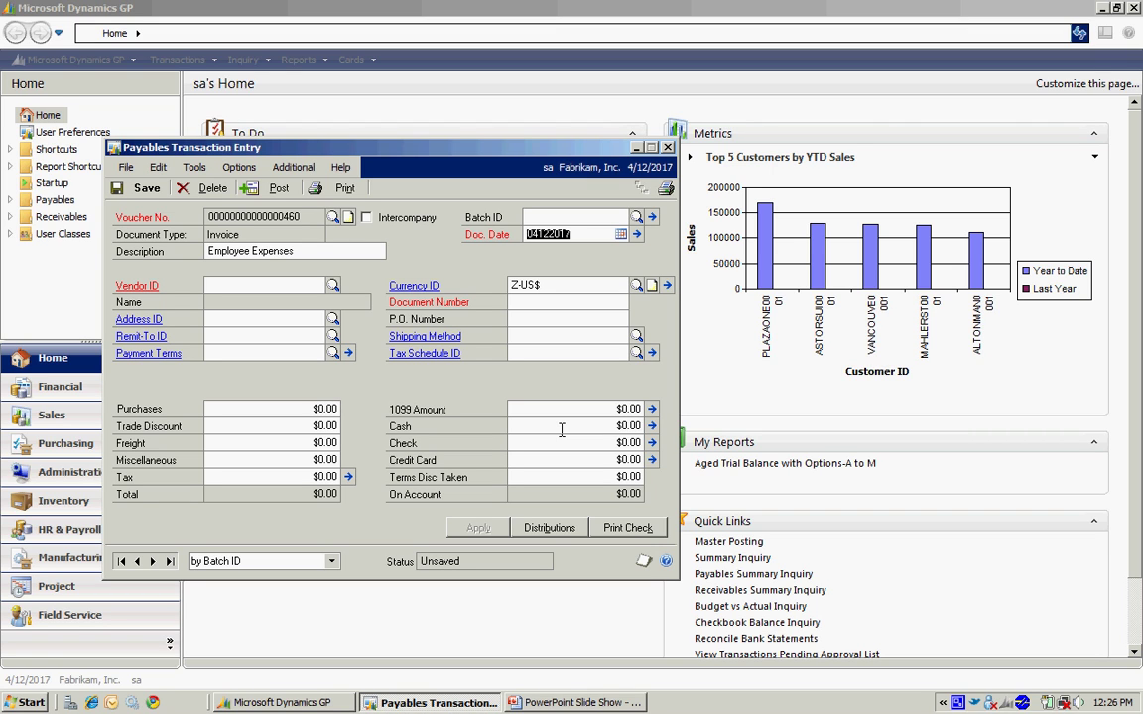
{"action": "key", "text": "Tab"}
Choose the new vendor, then enter the invoice's document number and purchases of 1,235.00
{"action": "type", "text": "MIL"}
{"action": "left_click", "coordinate": [230, 302]}
{"action": "key", "text": "Tab"}
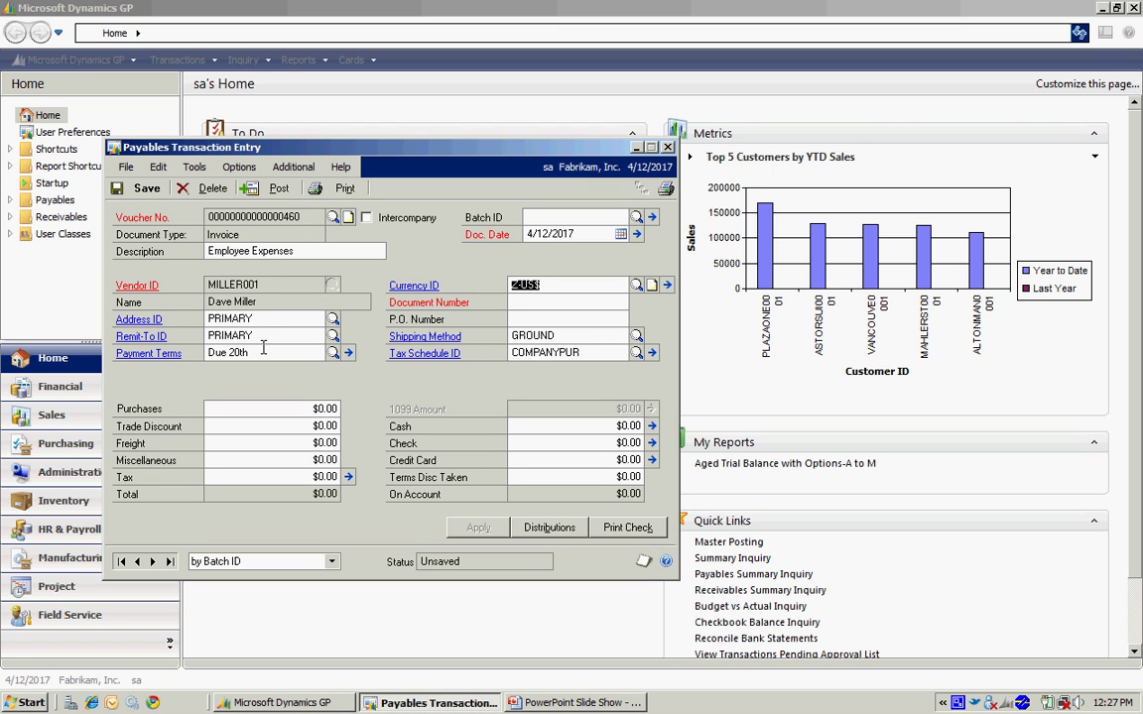
{"action": "key", "text": "Tab"}
{"action": "type", "text": "878678"}
{"action": "key", "text": "Tab"}
{"action": "key", "text": "Tab"}
{"action": "key", "text": "Tab"}
{"action": "key", "text": "Tab"}
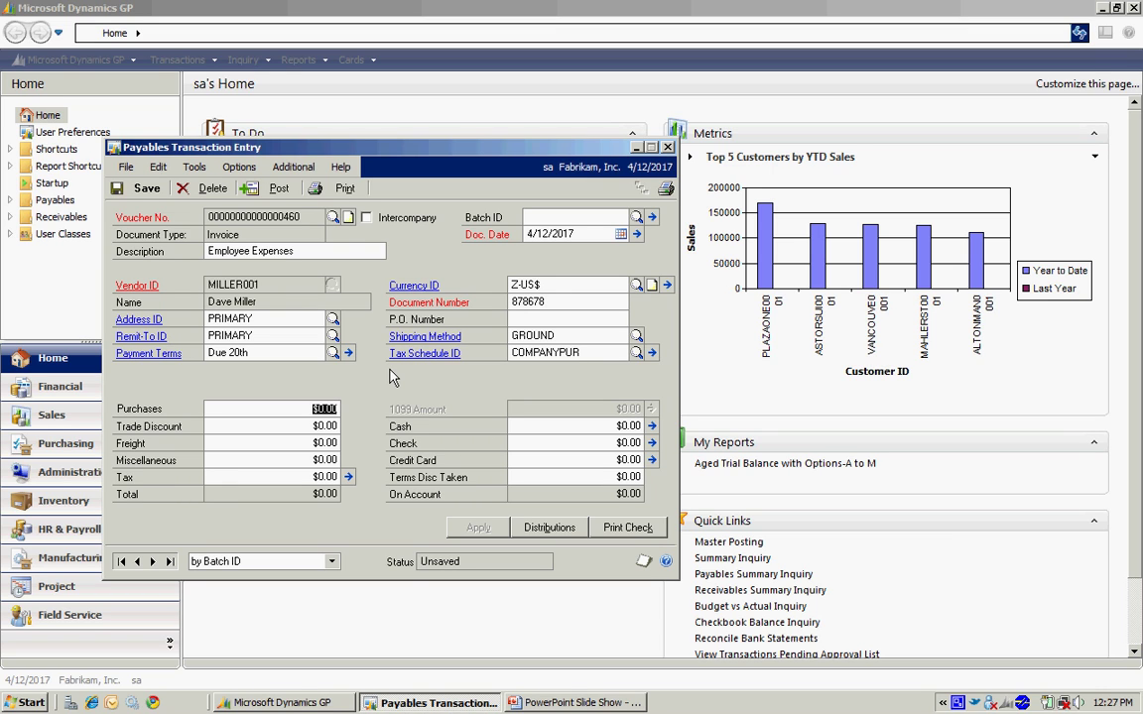
{"action": "type", "text": "1,235.00"}
{"action": "key", "text": "Tab"}
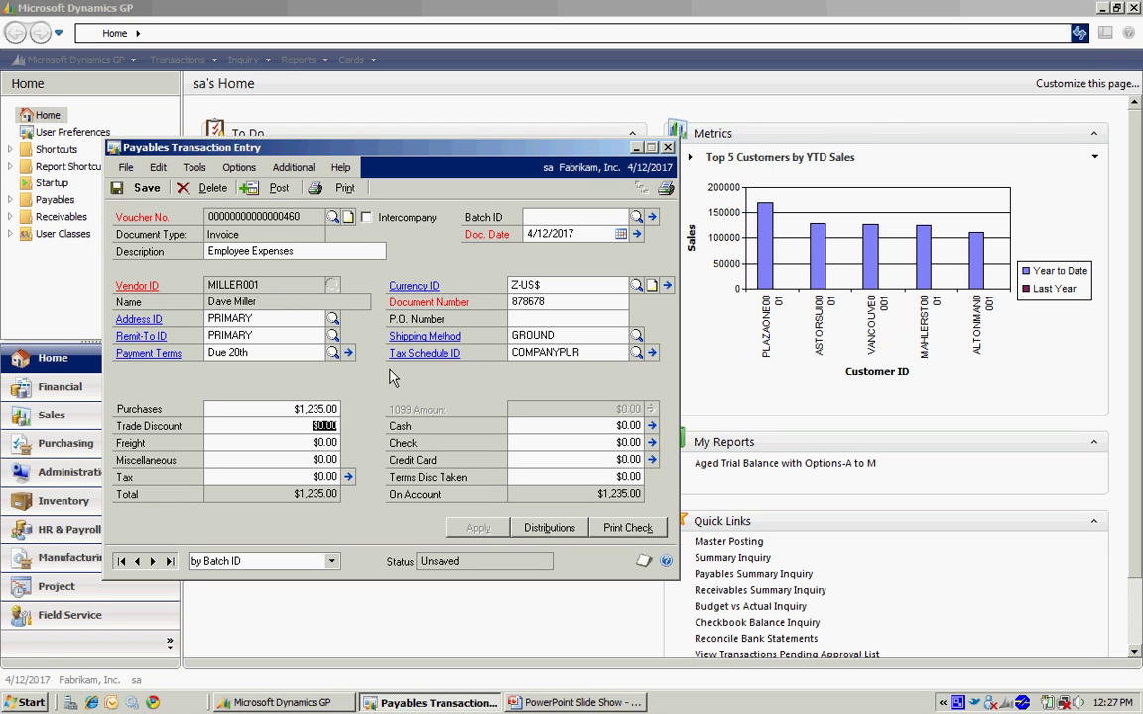
{"action": "left_click", "coordinate": [549, 529]}
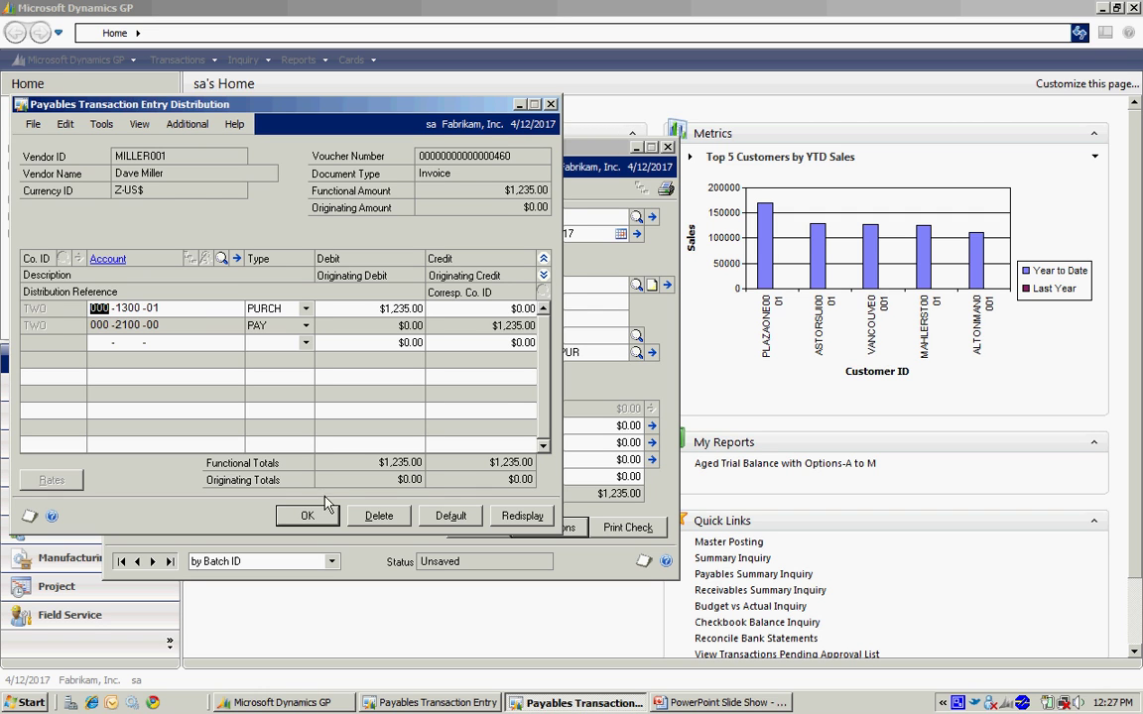
{"action": "left_click", "coordinate": [303, 515]}
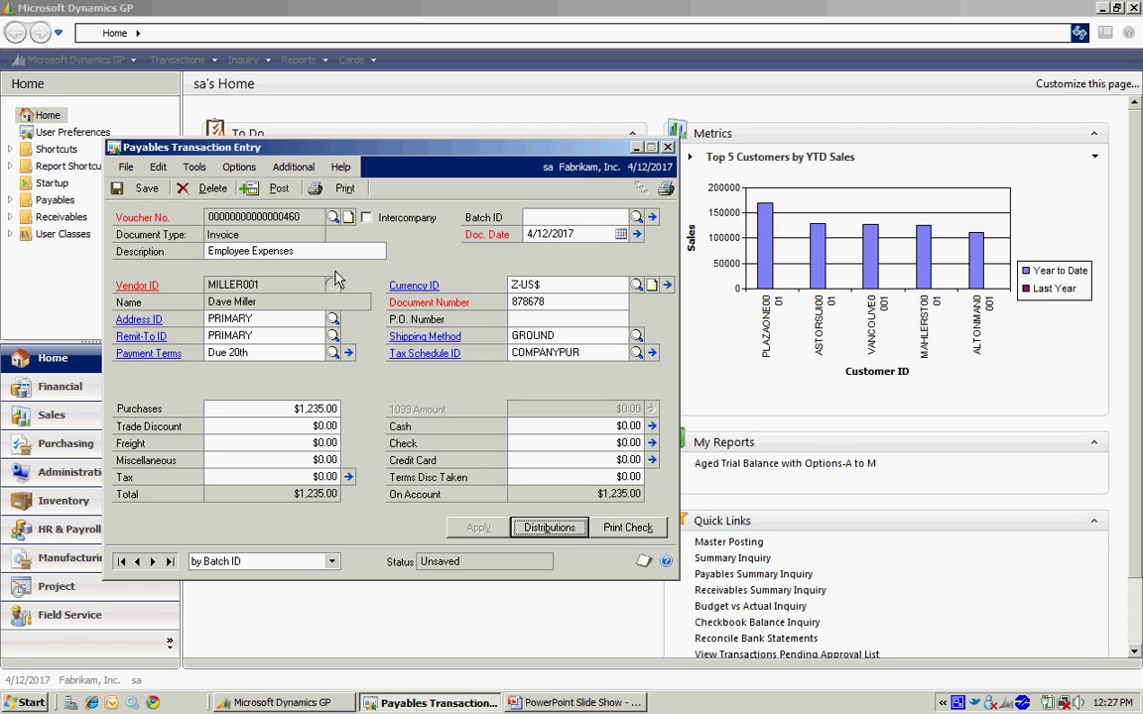
Post the $1,235.00 invoice, cancelling the posting journal printout
{"action": "left_click", "coordinate": [281, 190]}
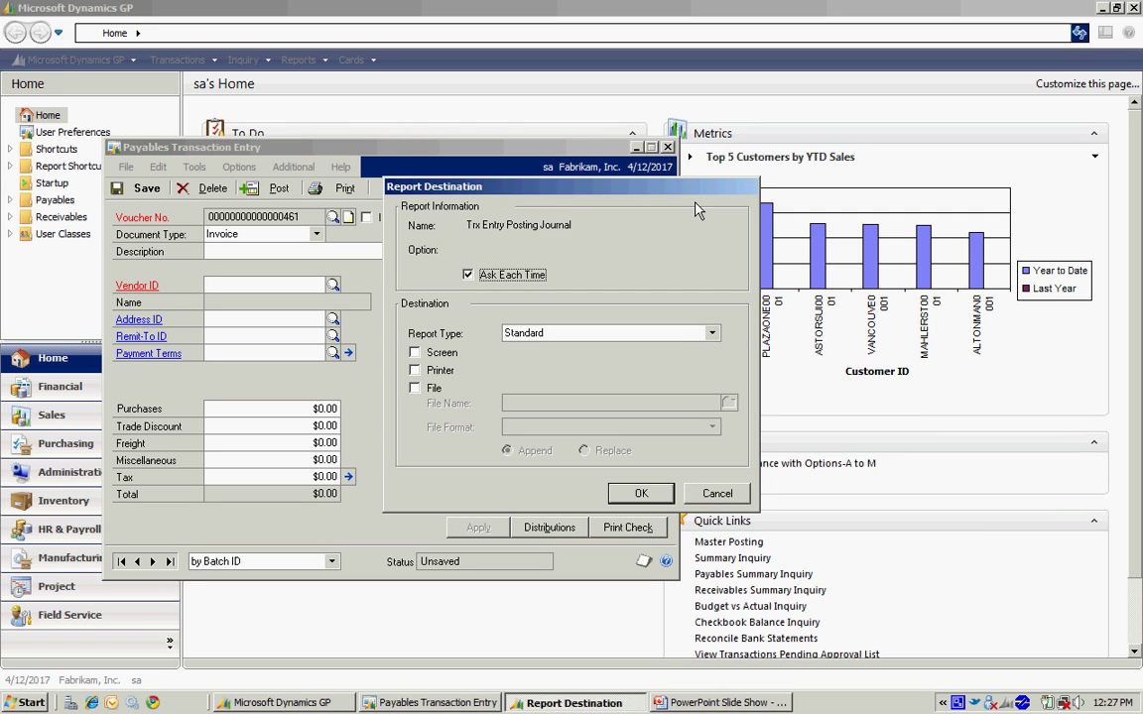
{"action": "left_click", "coordinate": [716, 493]}
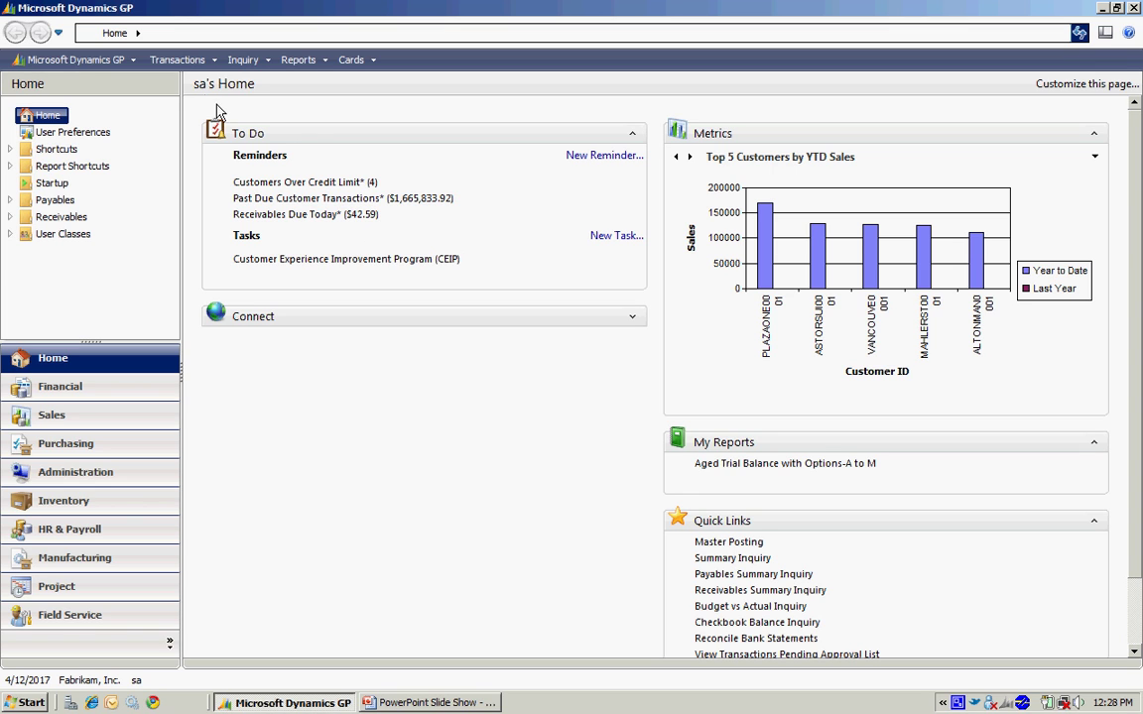
Open Edit Payables Check Batch from the Purchasing transactions menu
{"action": "left_click", "coordinate": [173, 62]}
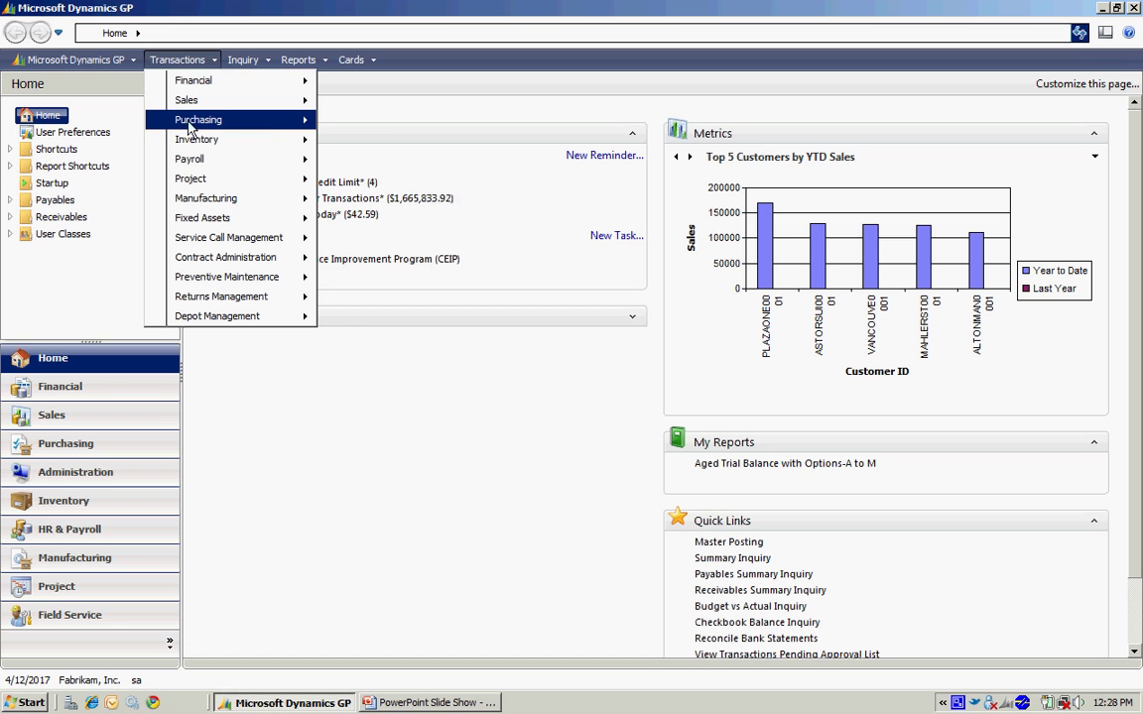
{"action": "mouse_move", "coordinate": [293, 127]}
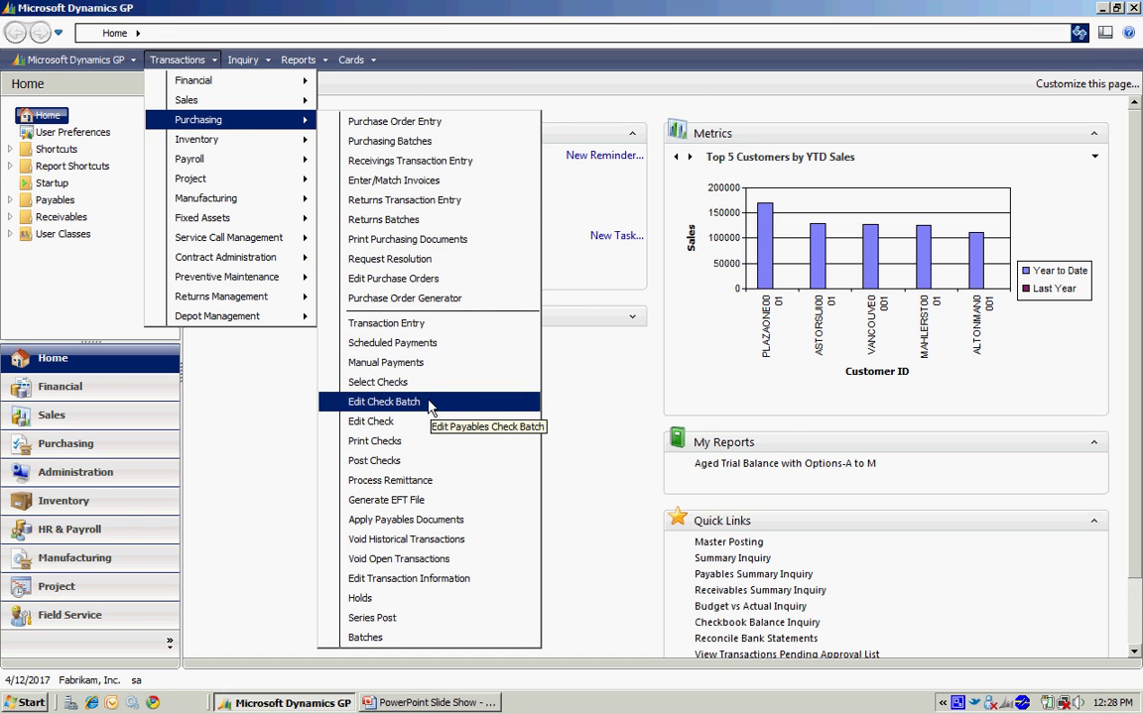
{"action": "left_click", "coordinate": [384, 402]}
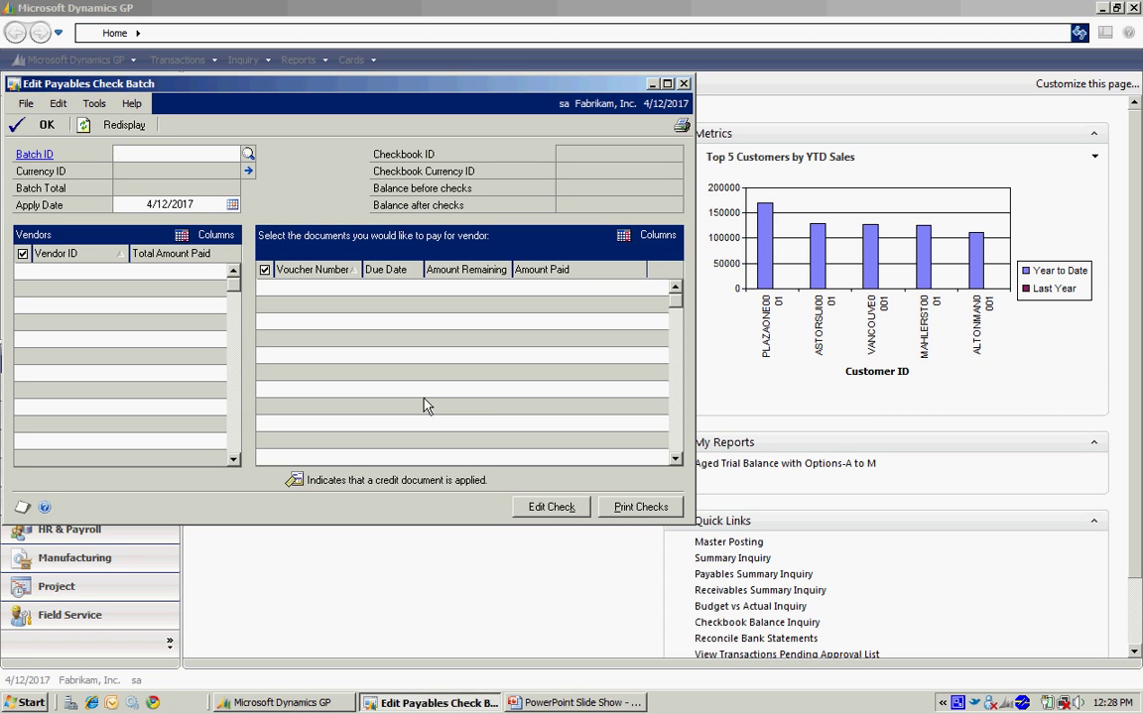
Add batch STEVE20 using the UPTOWN TRUST checkbook and save it
{"action": "type", "text": "S"}
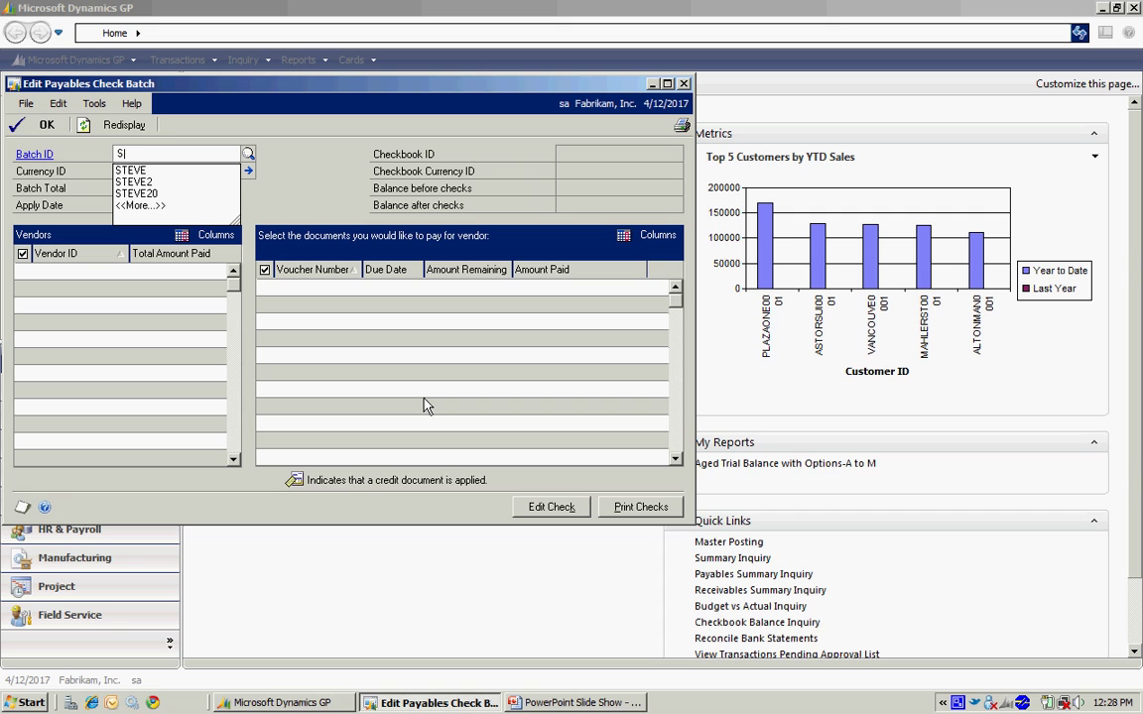
{"action": "type", "text": "TEVE20"}
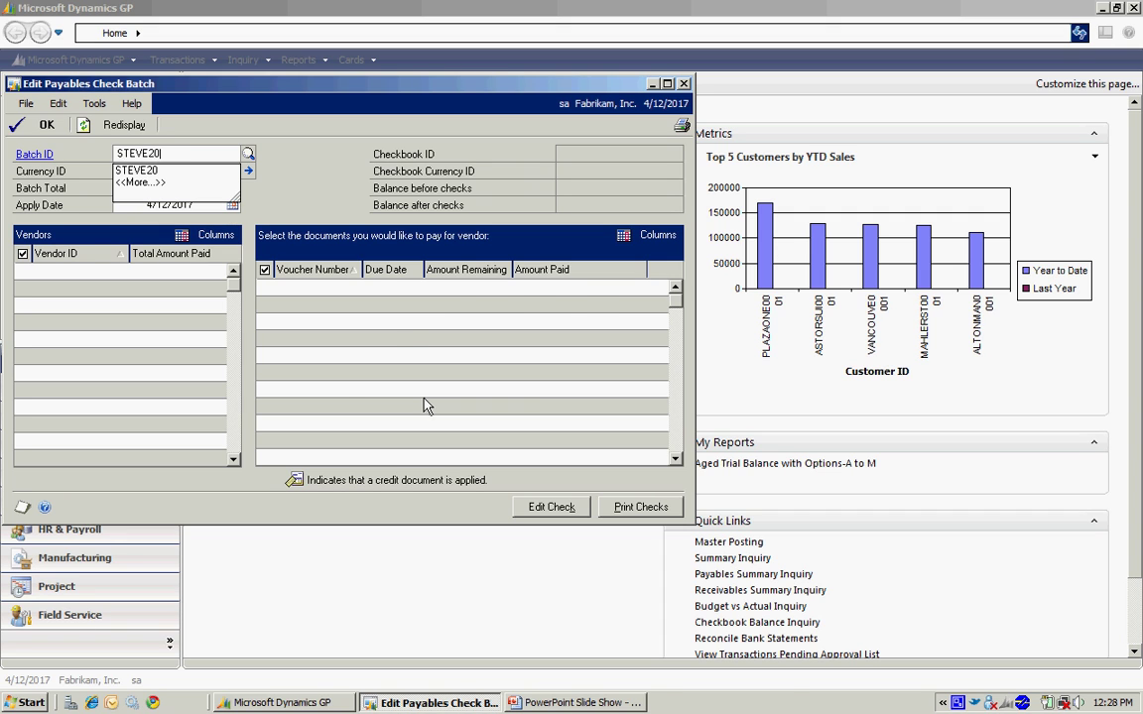
{"action": "key", "text": "Tab"}
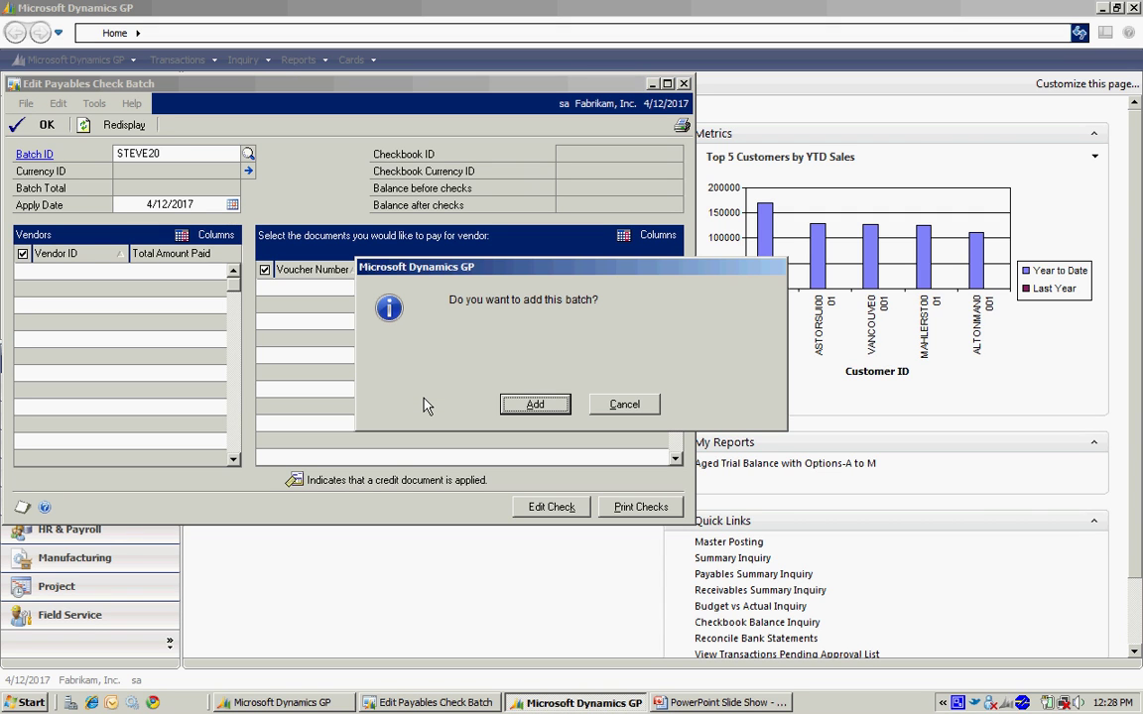
{"action": "key", "text": "Return"}
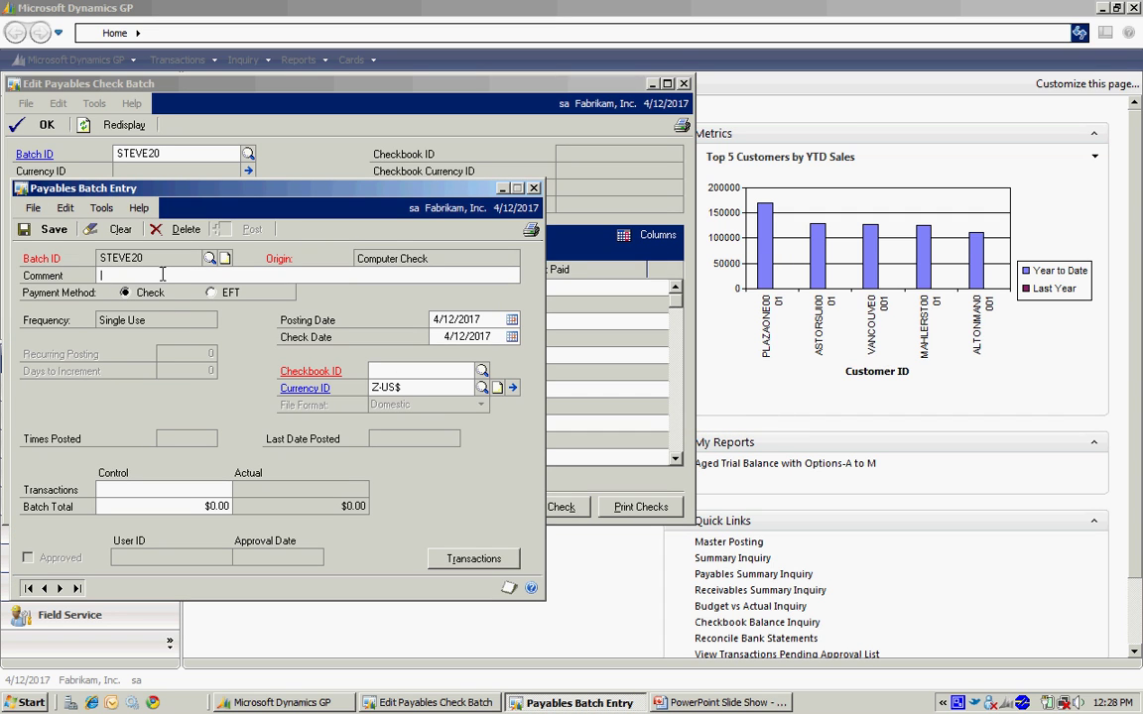
{"action": "left_click", "coordinate": [482, 371]}
{"action": "left_click", "coordinate": [195, 344]}
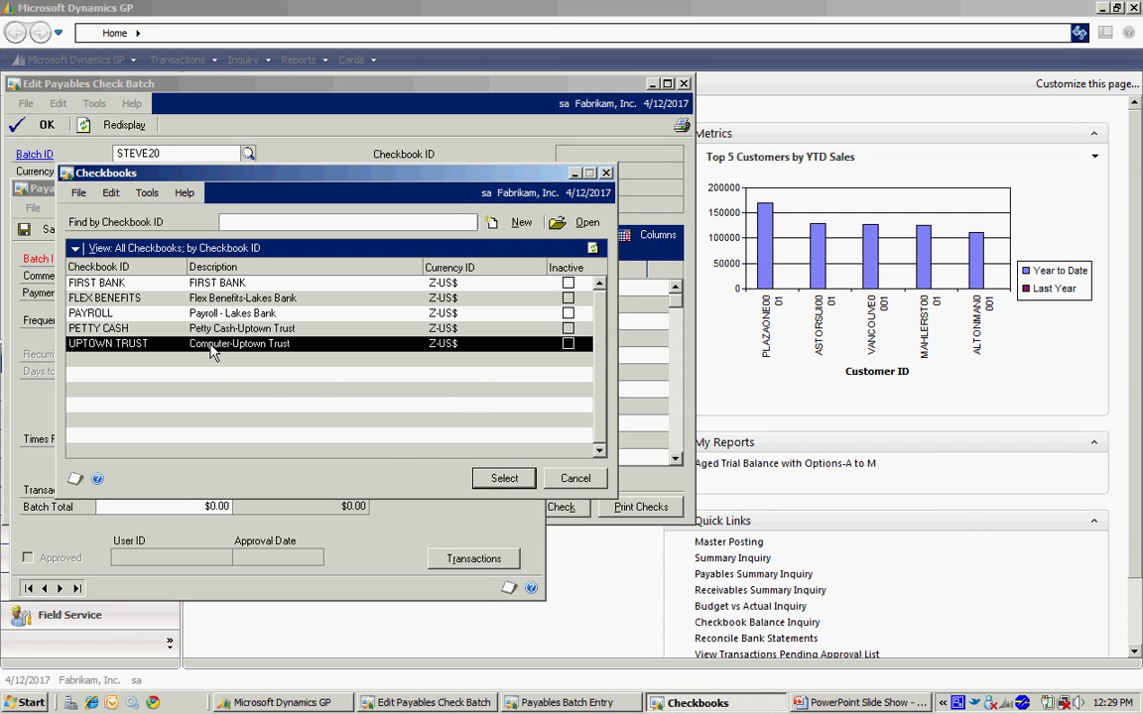
{"action": "left_click", "coordinate": [502, 478]}
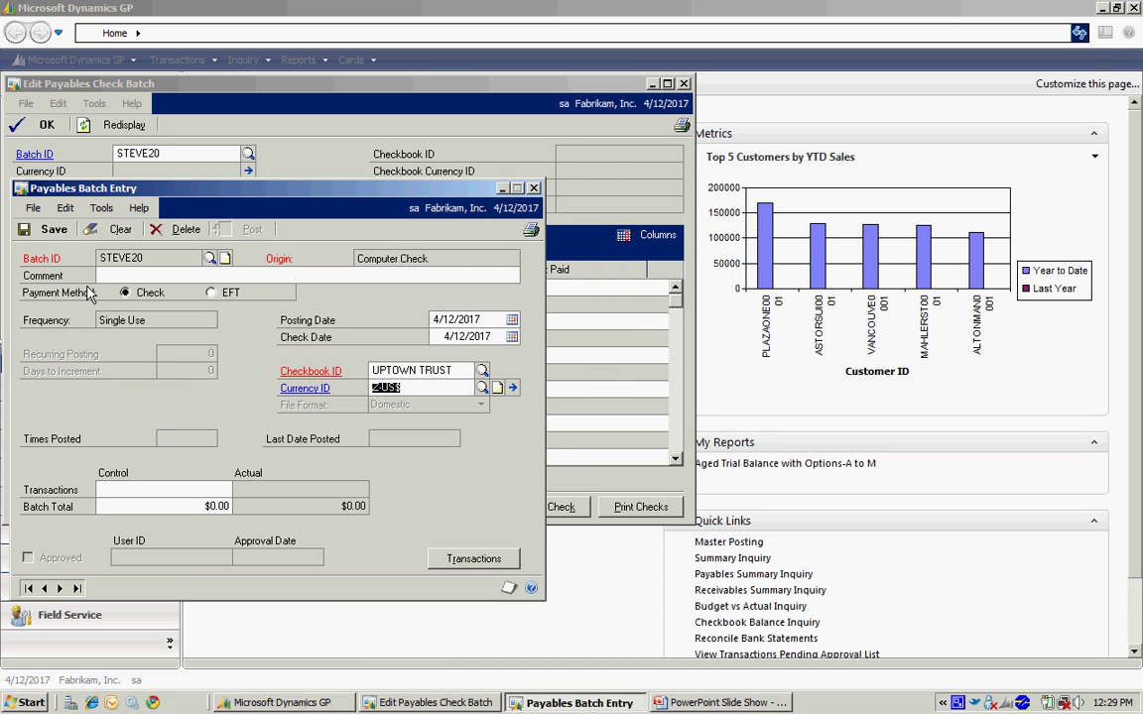
{"action": "left_click", "coordinate": [51, 230]}
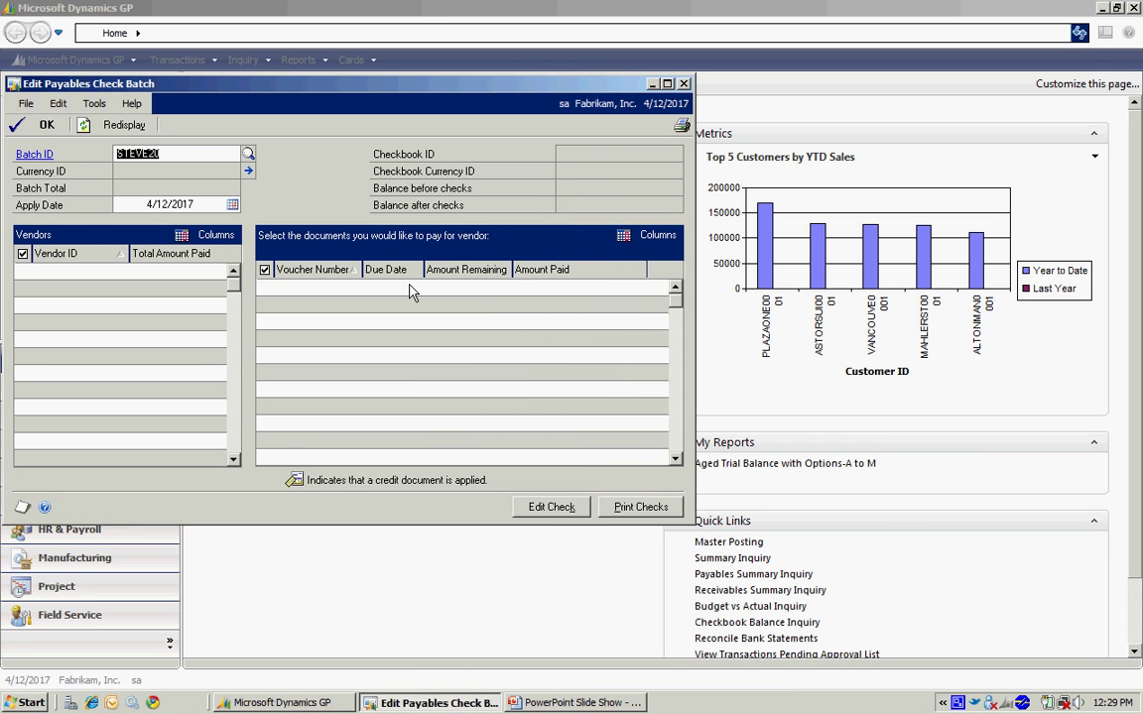
Load batch STEVE20 and include MILLER001's voucher for payment
{"action": "key", "text": "Tab"}
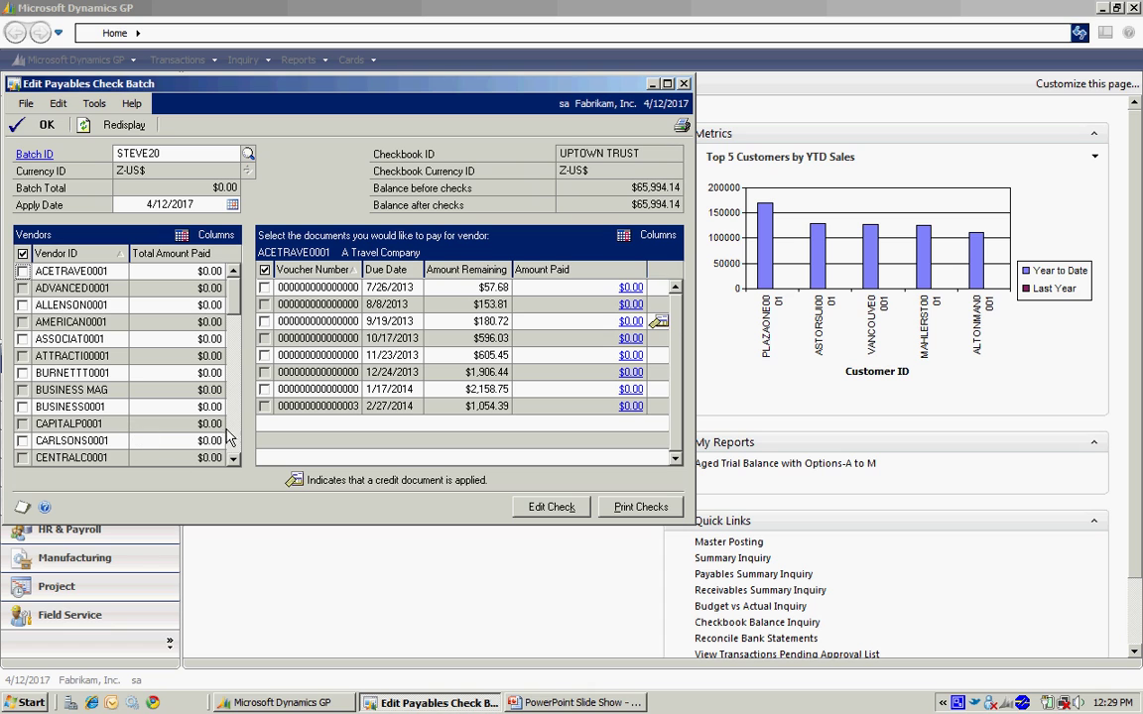
{"action": "left_click", "coordinate": [235, 442]}
{"action": "left_click", "coordinate": [236, 441]}
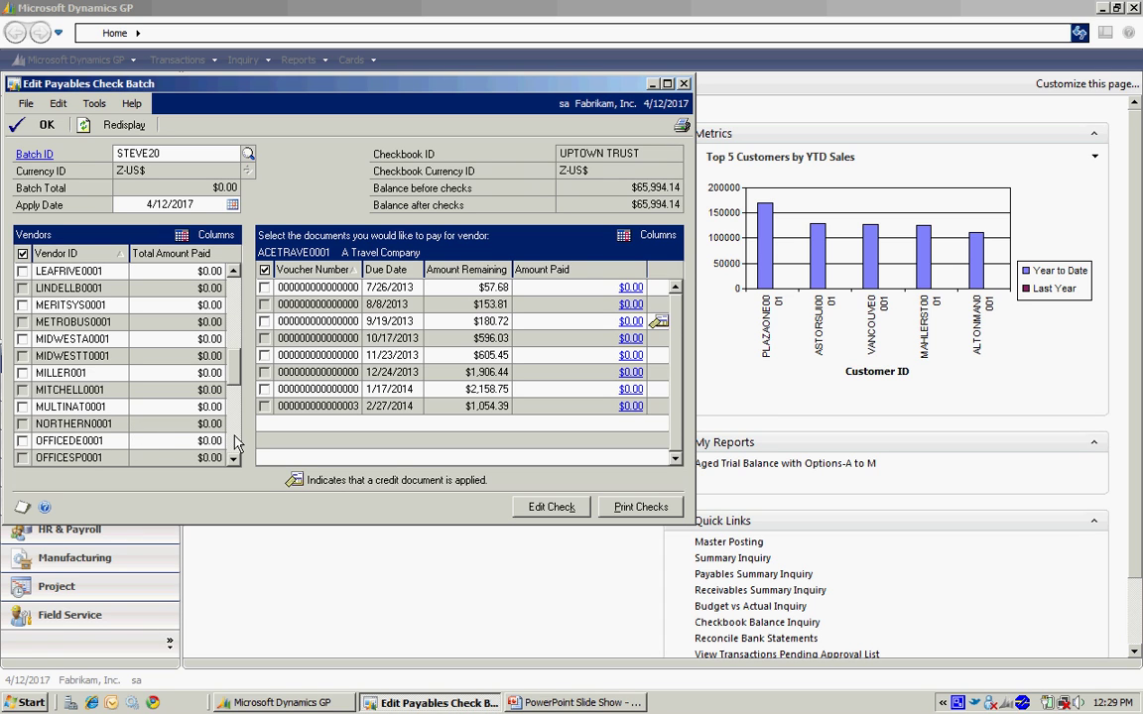
{"action": "left_click", "coordinate": [21, 372]}
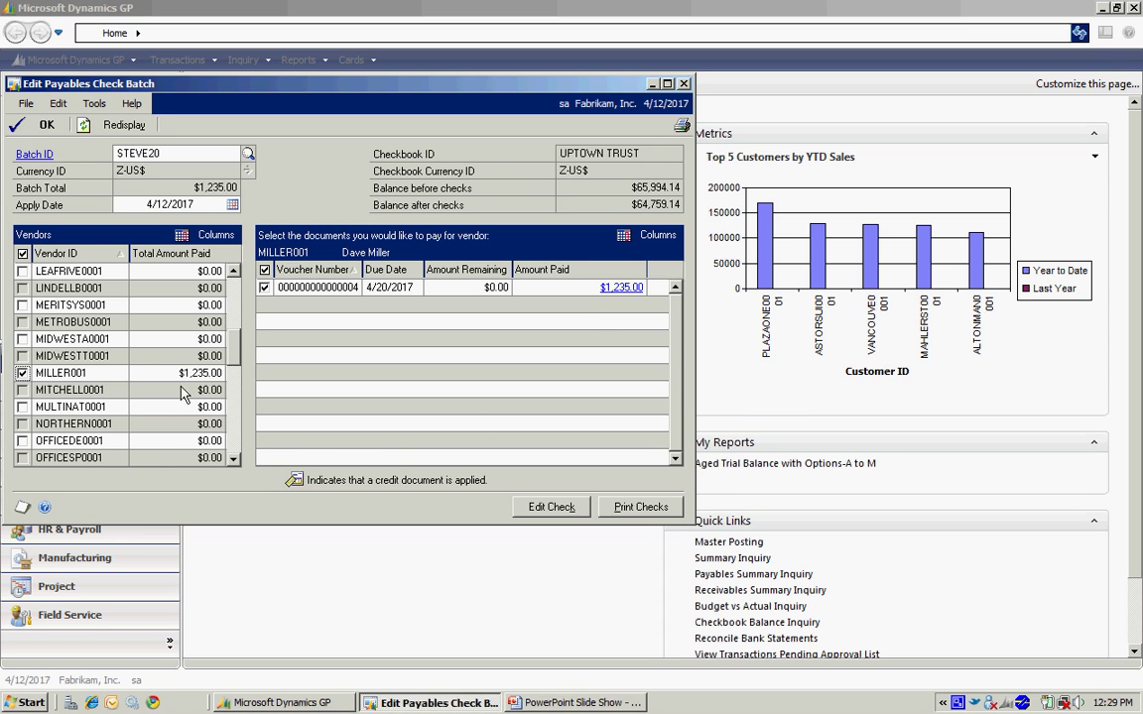
Include Midwest Accounts' vouchers except the $525.00 one due 2/25/2014, then edit the checks
{"action": "left_click", "coordinate": [30, 341]}
{"action": "left_click", "coordinate": [23, 339]}
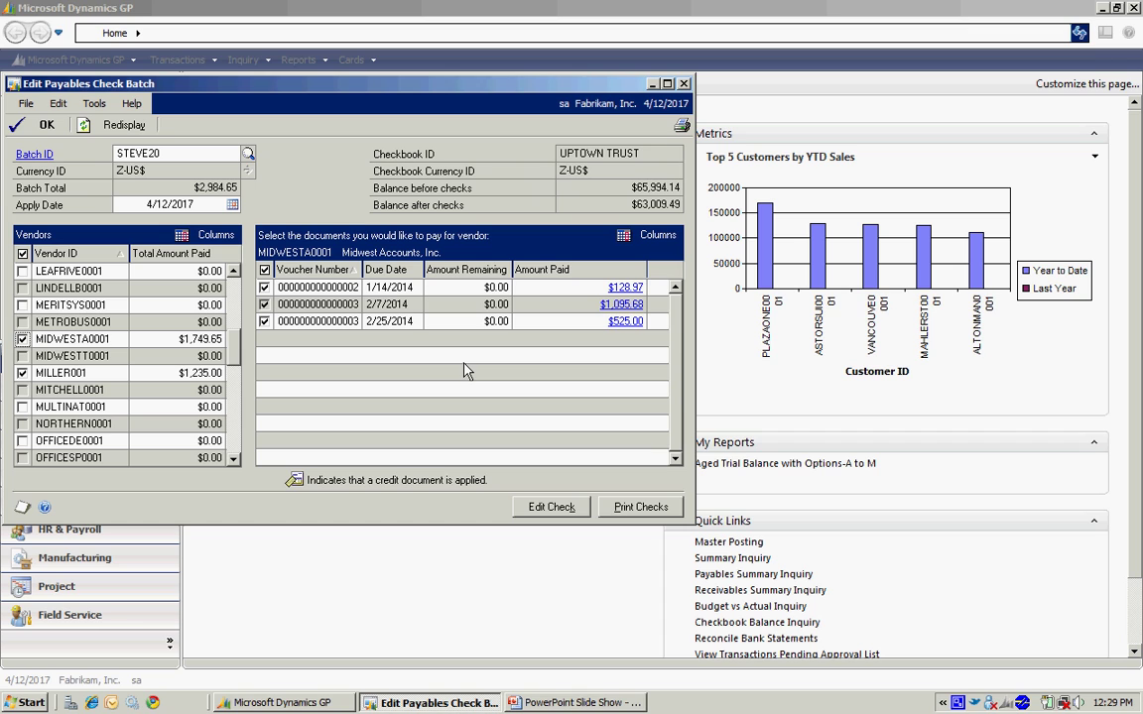
{"action": "left_click", "coordinate": [264, 323]}
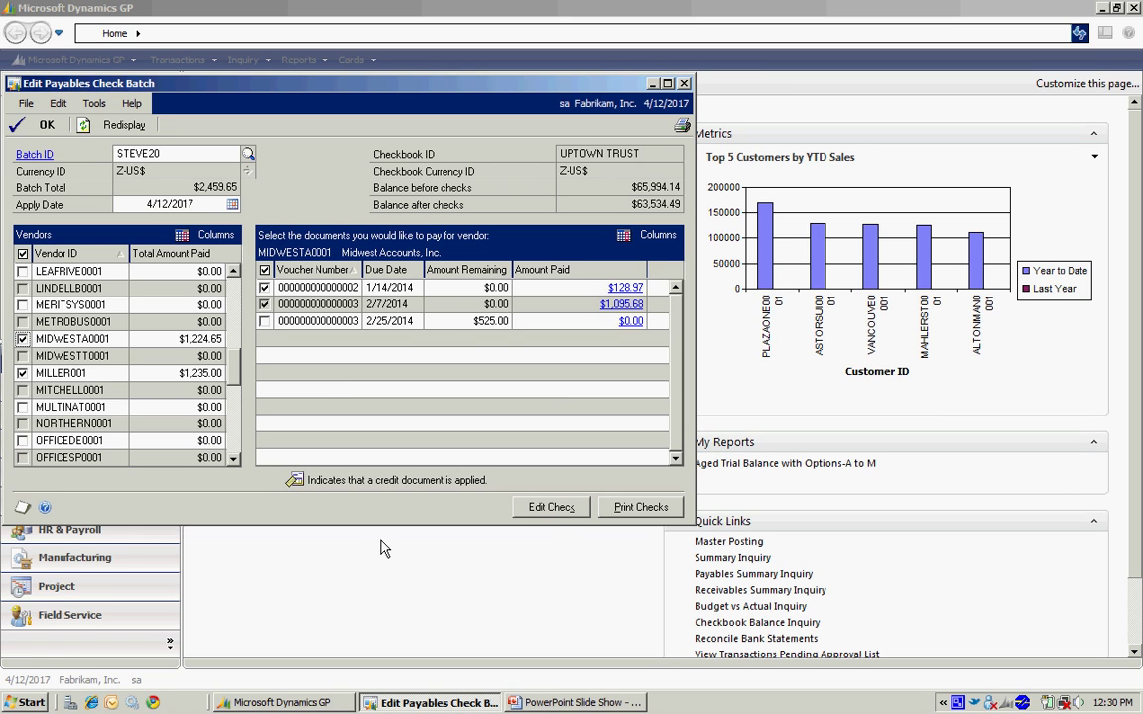
{"action": "left_click", "coordinate": [552, 507]}
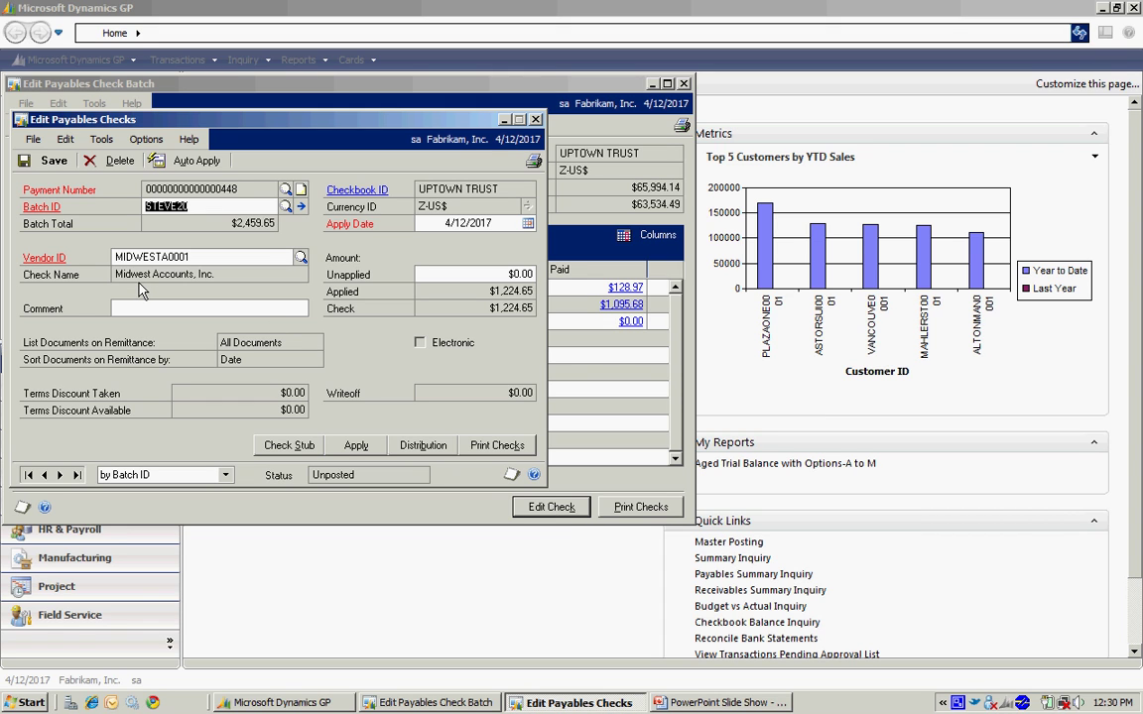
Apply only $500.00 to Midwest Accounts invoice 114000 and accept the applied amounts
{"action": "left_click", "coordinate": [352, 446]}
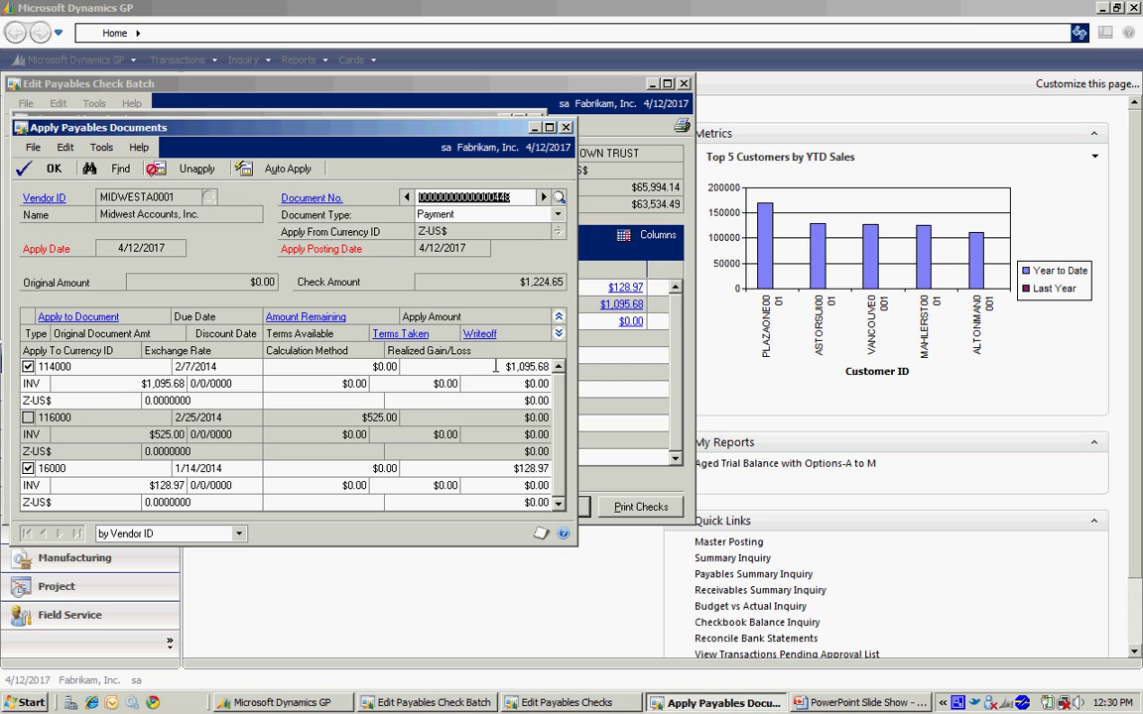
{"action": "left_click", "coordinate": [521, 366]}
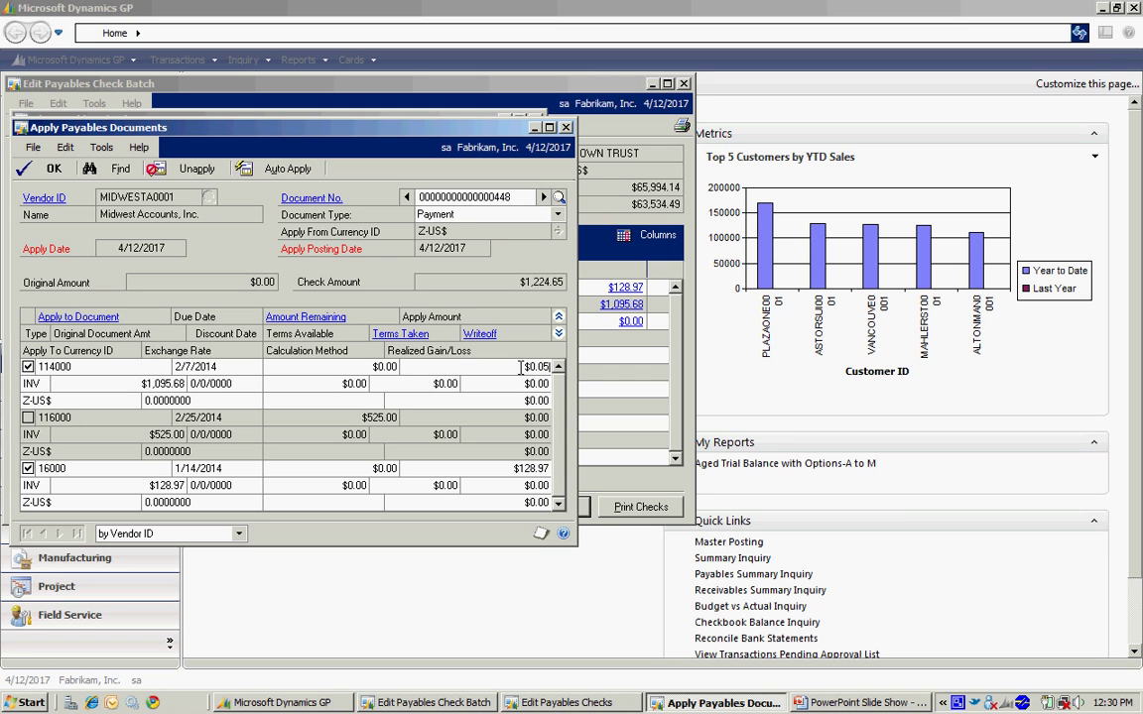
{"action": "type", "text": "500"}
{"action": "key", "text": "Tab"}
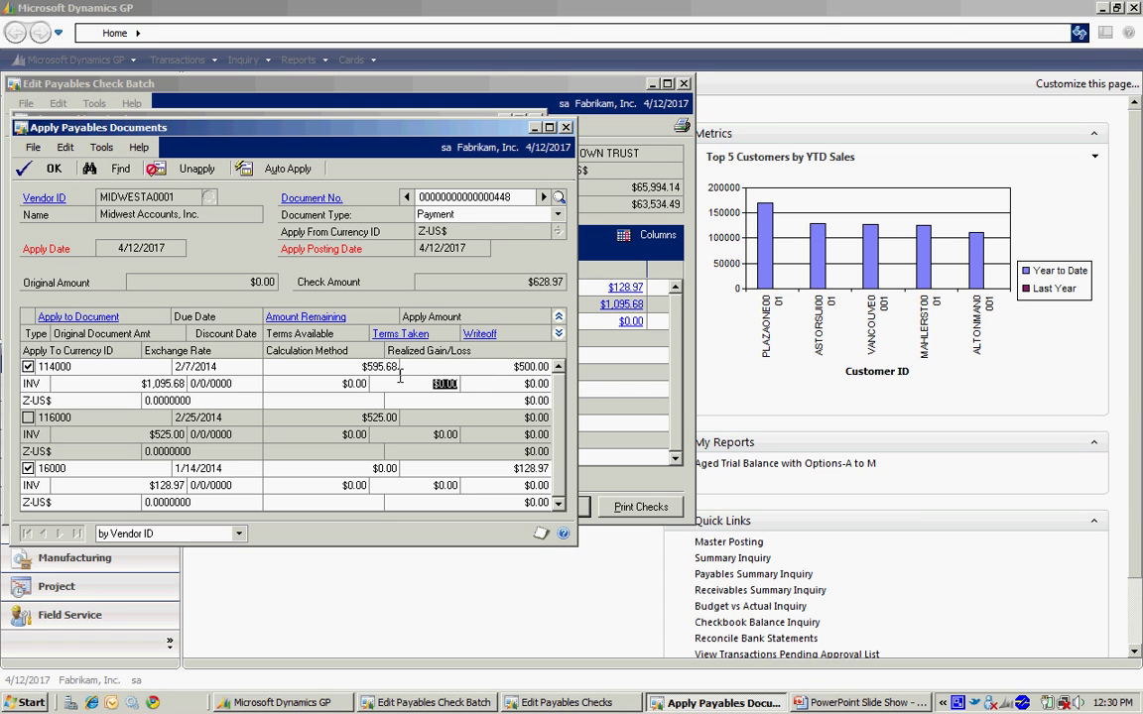
{"action": "left_click", "coordinate": [47, 169]}
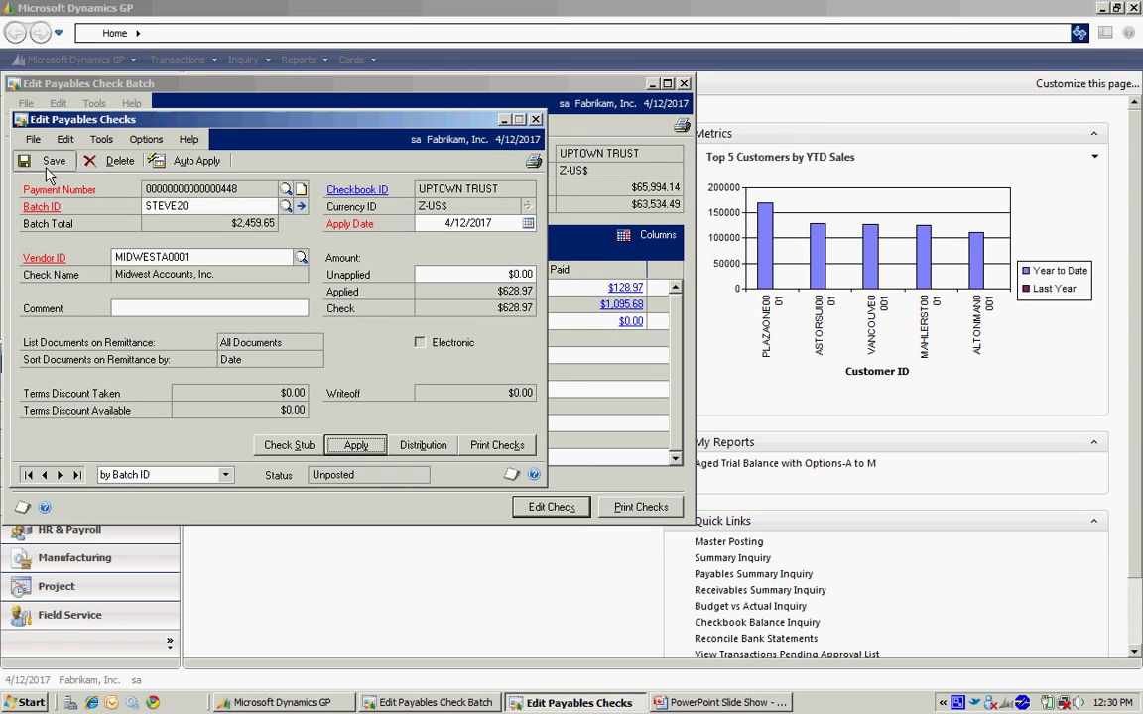
Save the Midwest Accounts check, close Edit Payables Checks, and review MIDWESTA0001's paid documents
{"action": "left_click", "coordinate": [54, 162]}
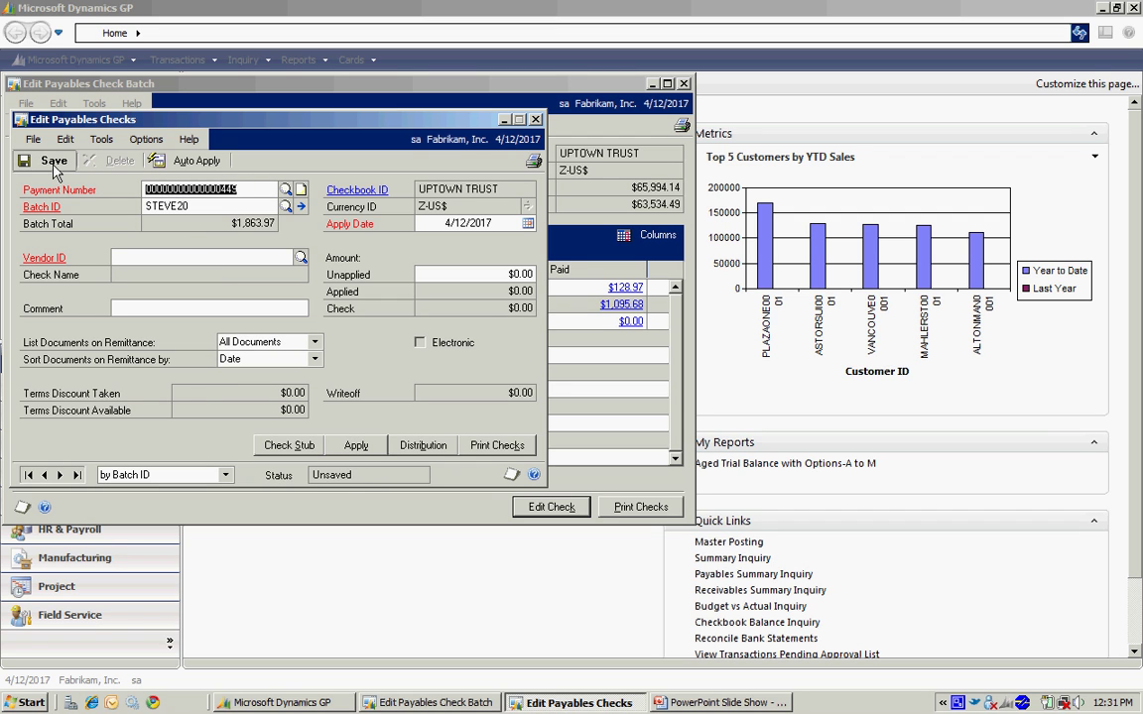
{"action": "left_click", "coordinate": [535, 119]}
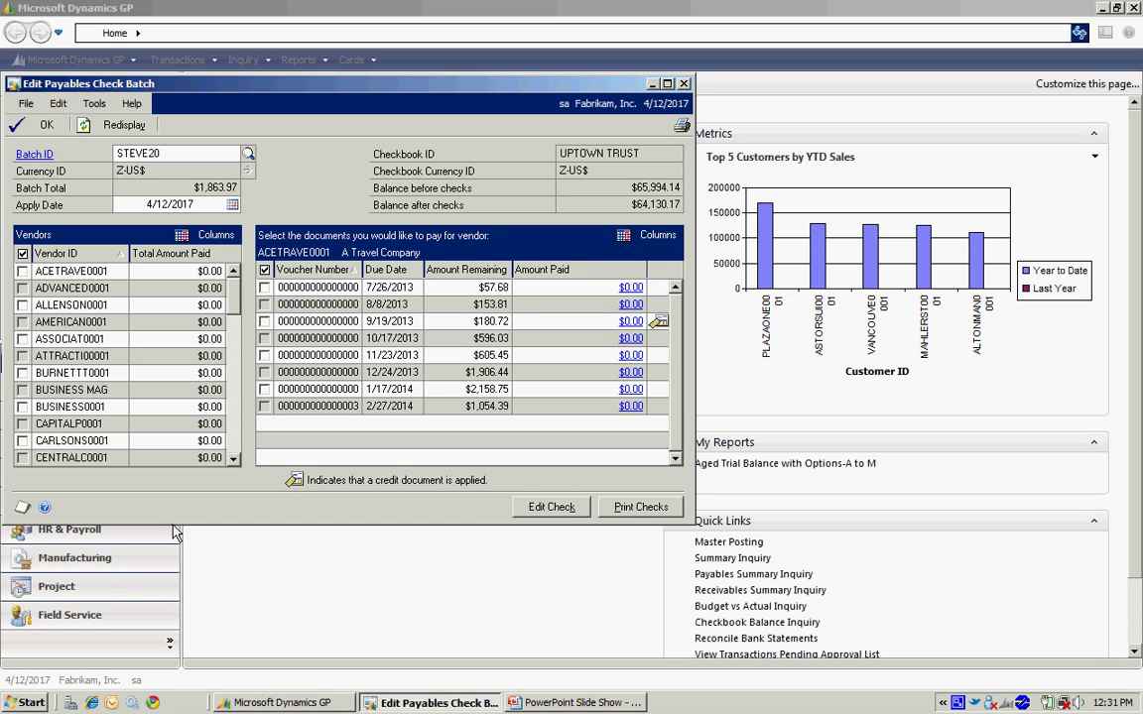
{"action": "left_click", "coordinate": [229, 440]}
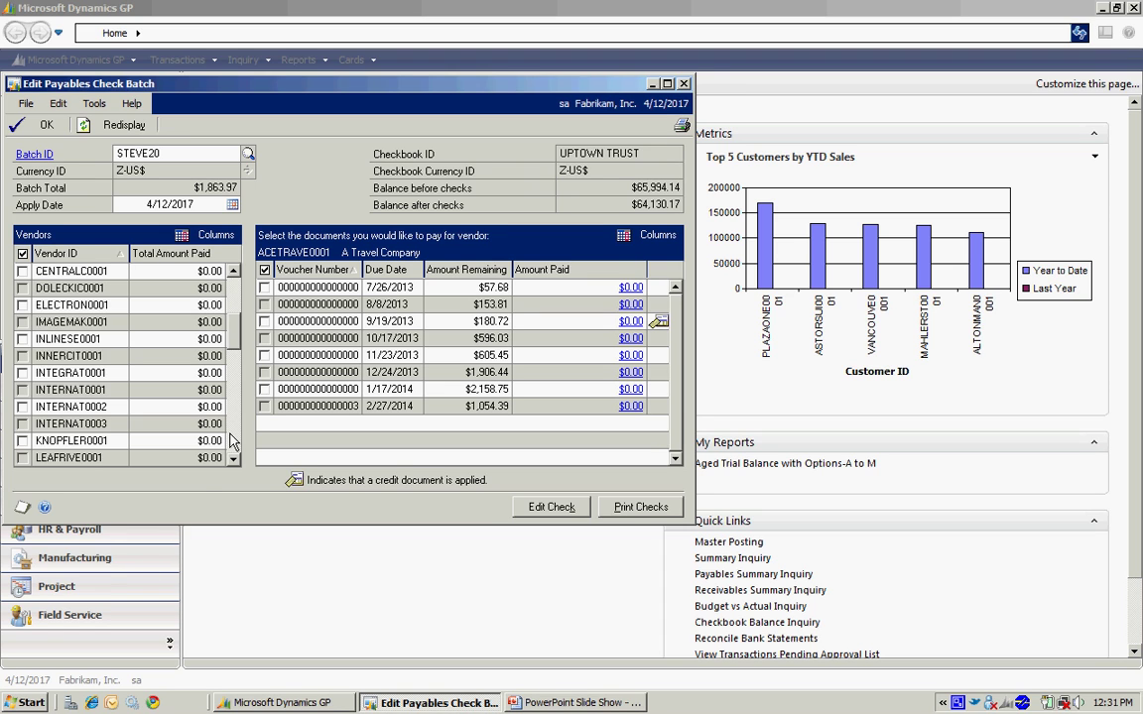
{"action": "left_click", "coordinate": [230, 441]}
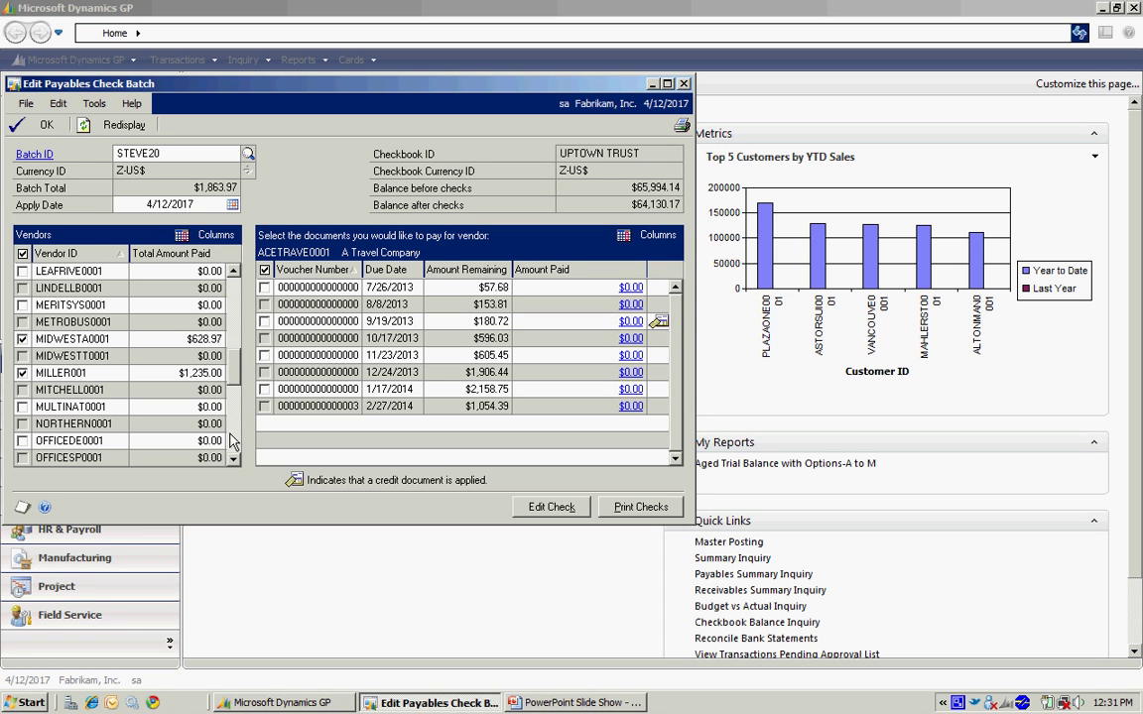
{"action": "left_click", "coordinate": [90, 339]}
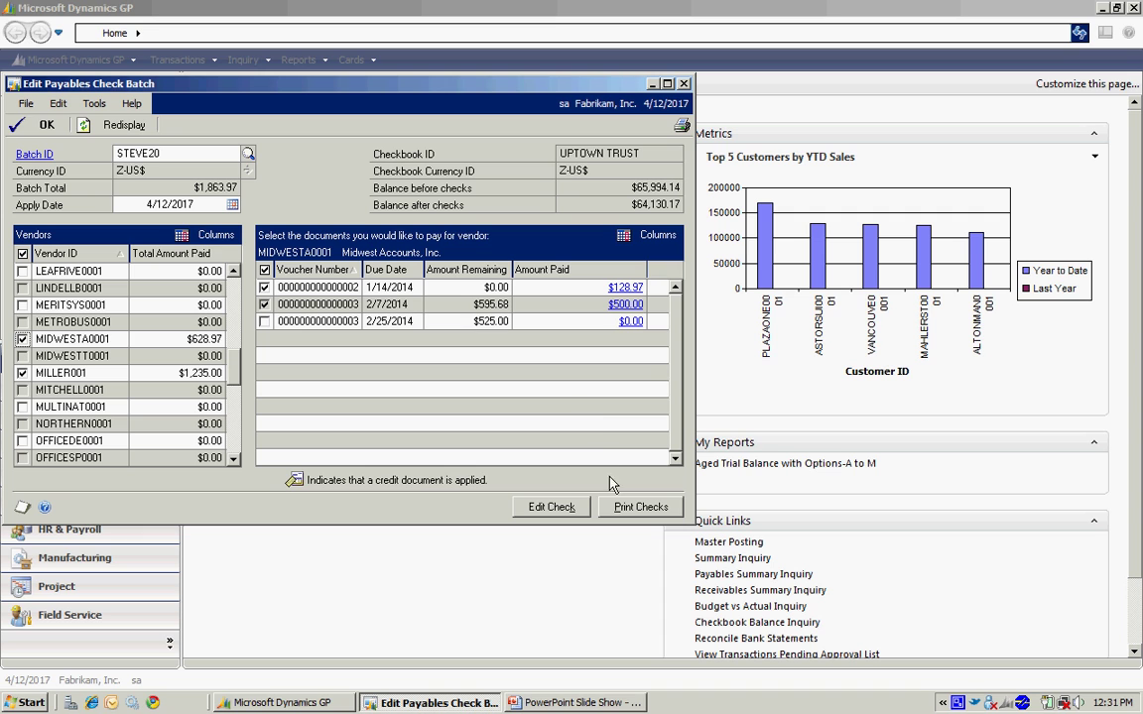
Print the STEVE20 checks using the Stub on Top check format
{"action": "left_click", "coordinate": [628, 509]}
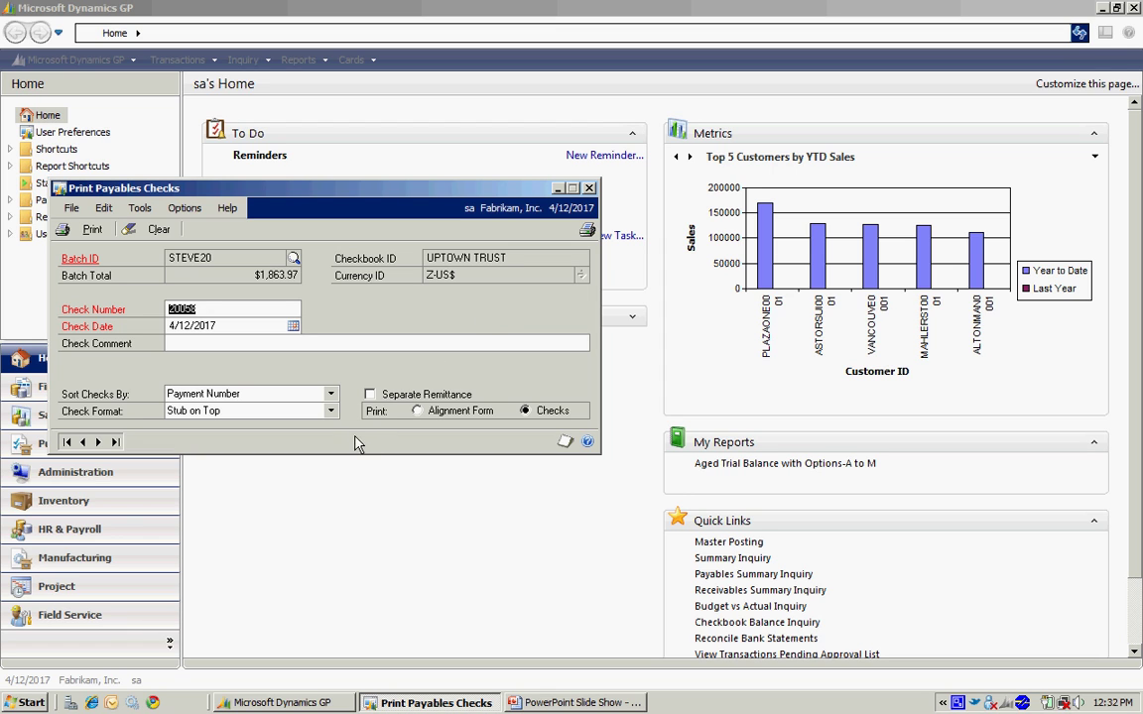
{"action": "left_click", "coordinate": [331, 411]}
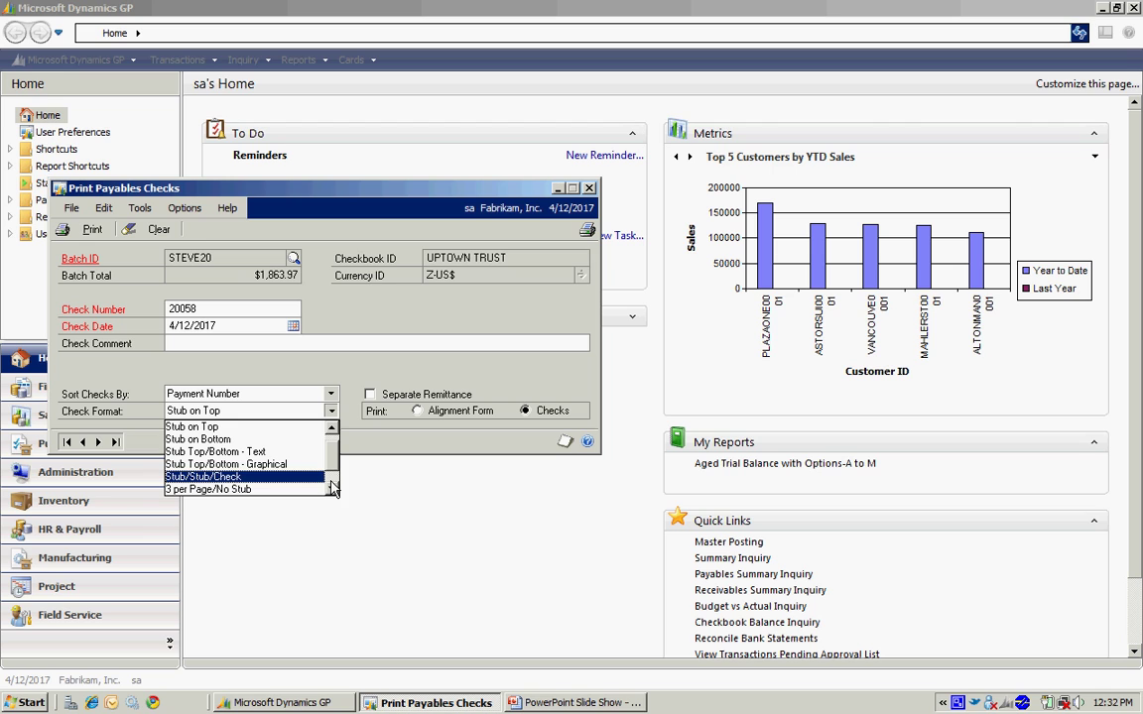
{"action": "left_click", "coordinate": [334, 409]}
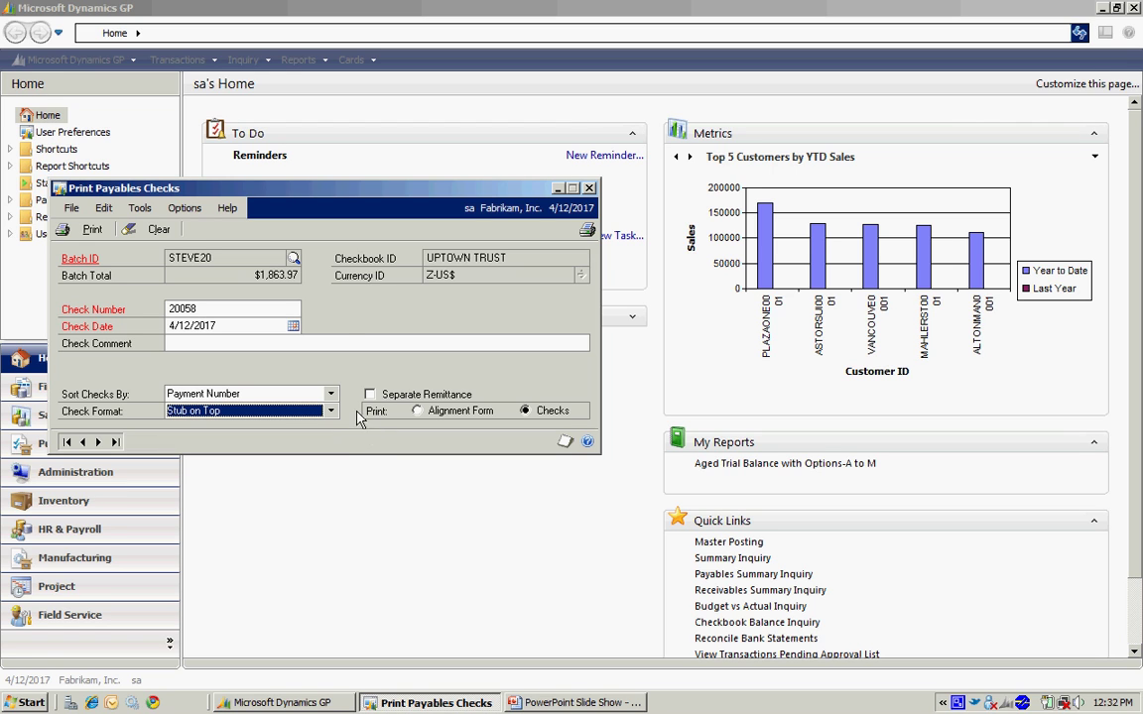
{"action": "left_click", "coordinate": [77, 228]}
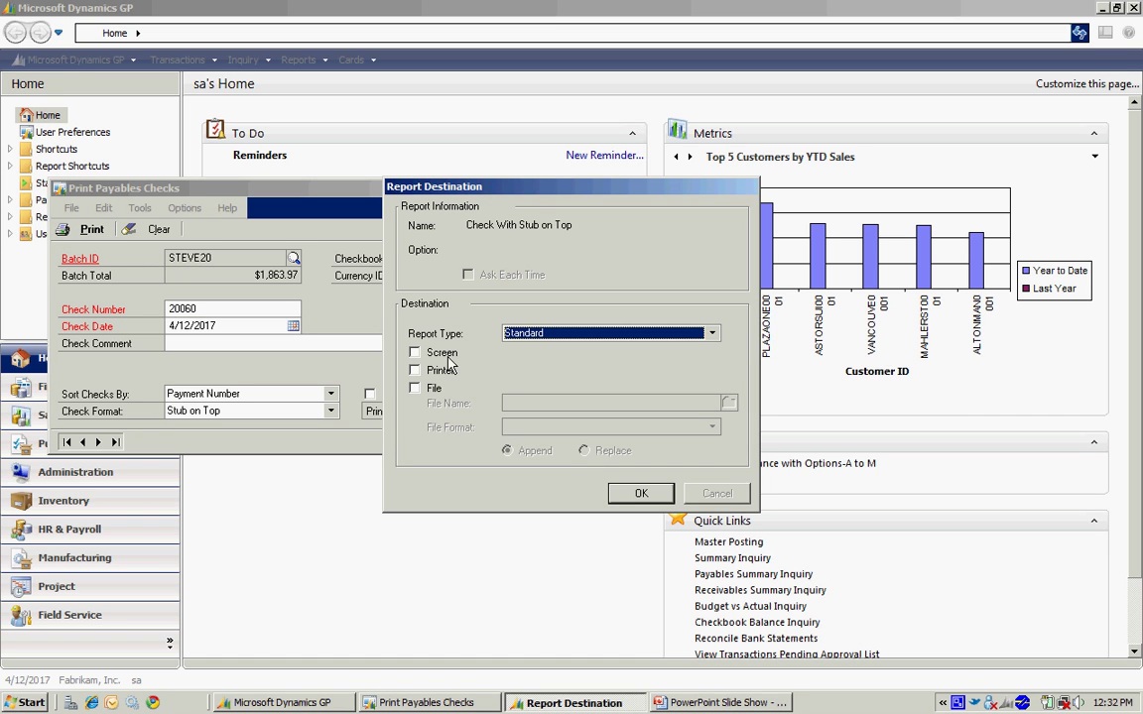
Send the checks to Screen, view the preview full size, then close it
{"action": "left_click", "coordinate": [416, 353]}
{"action": "left_click", "coordinate": [637, 494]}
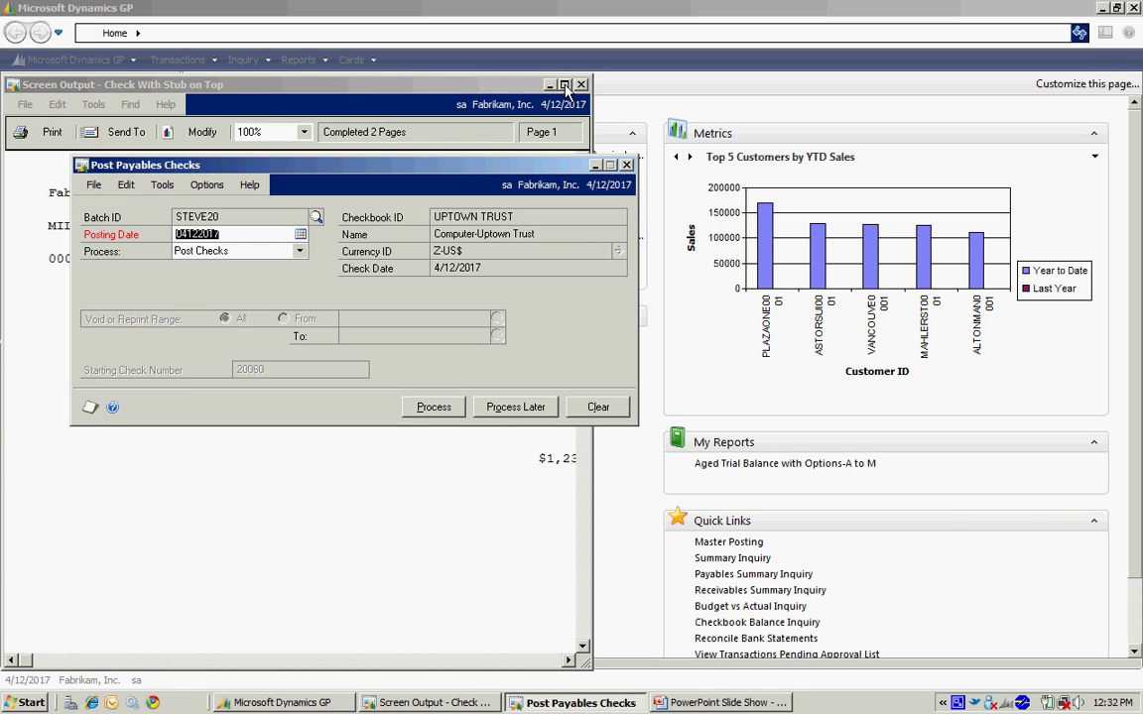
{"action": "left_click", "coordinate": [564, 85]}
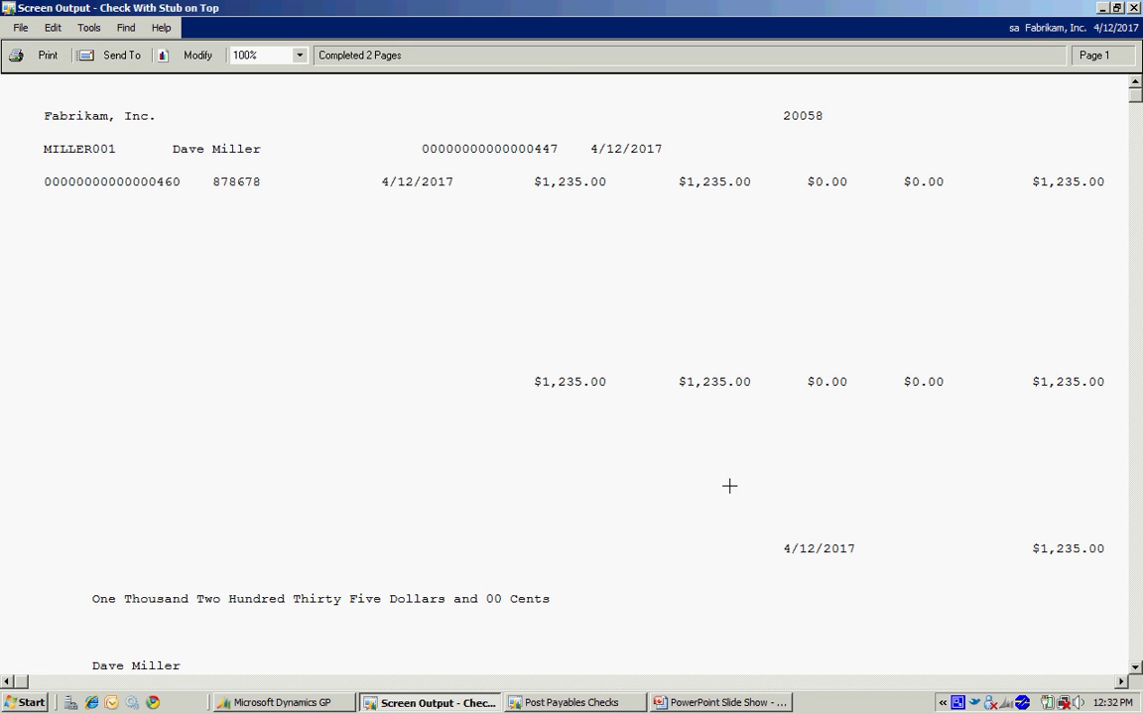
{"action": "left_click", "coordinate": [1132, 8]}
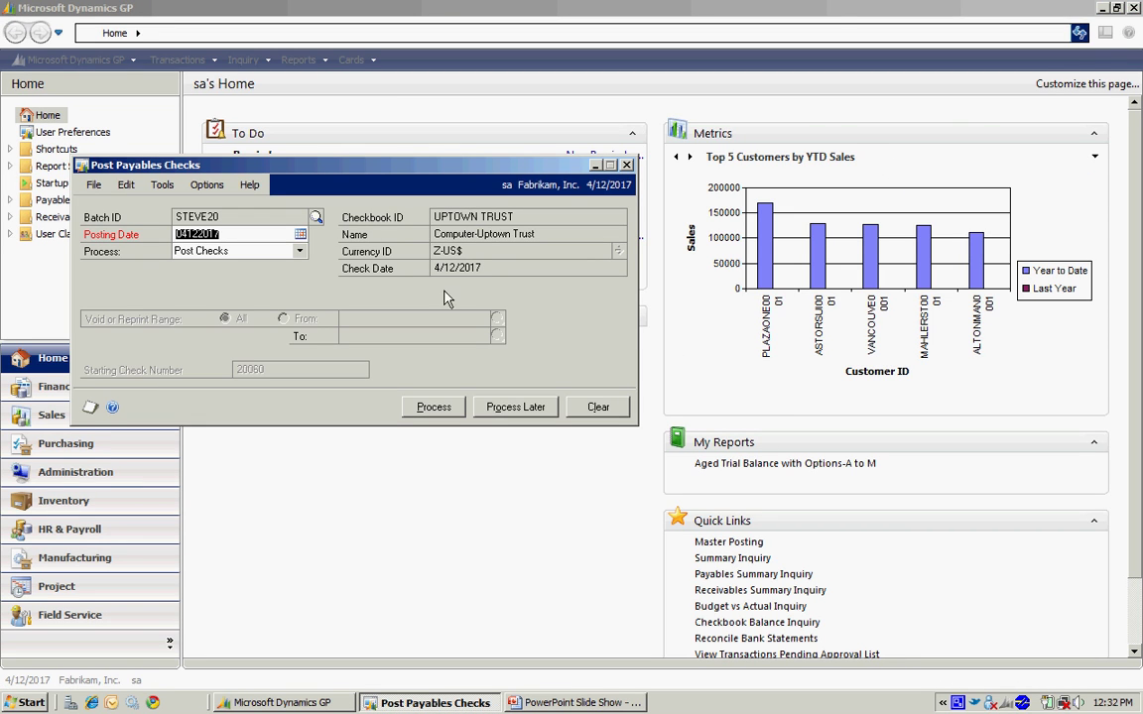
Choose Post Checks as the process for STEVE20 and start processing
{"action": "left_click", "coordinate": [300, 252]}
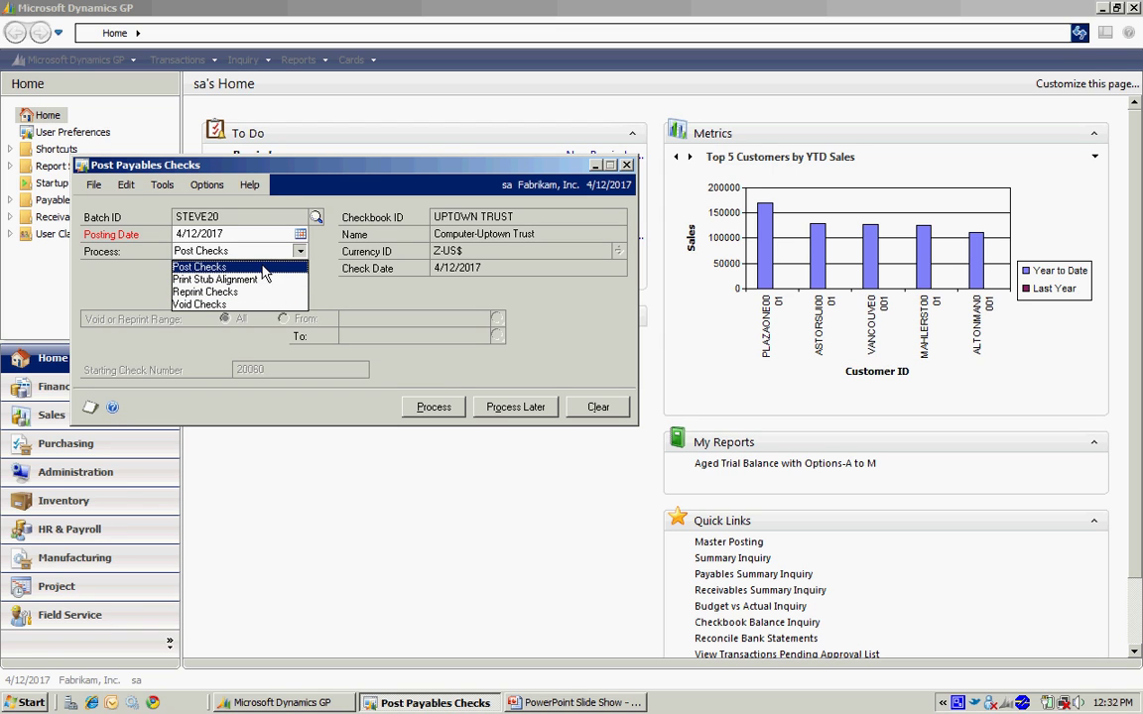
{"action": "left_click", "coordinate": [253, 266]}
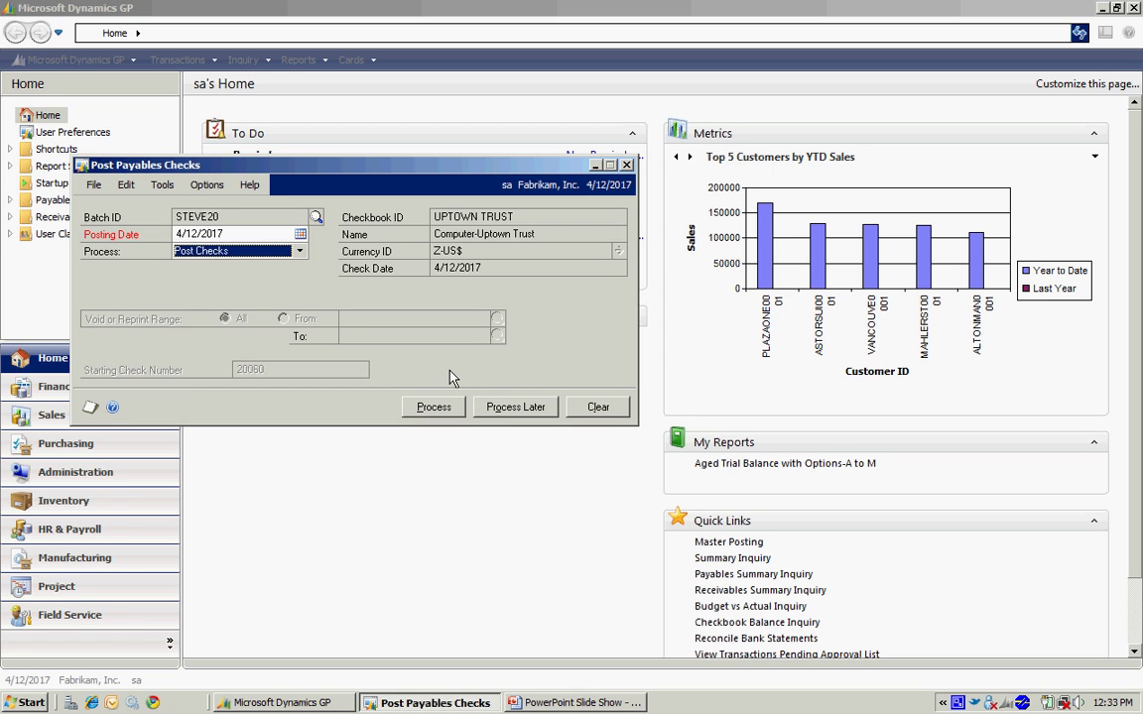
{"action": "left_click", "coordinate": [299, 252]}
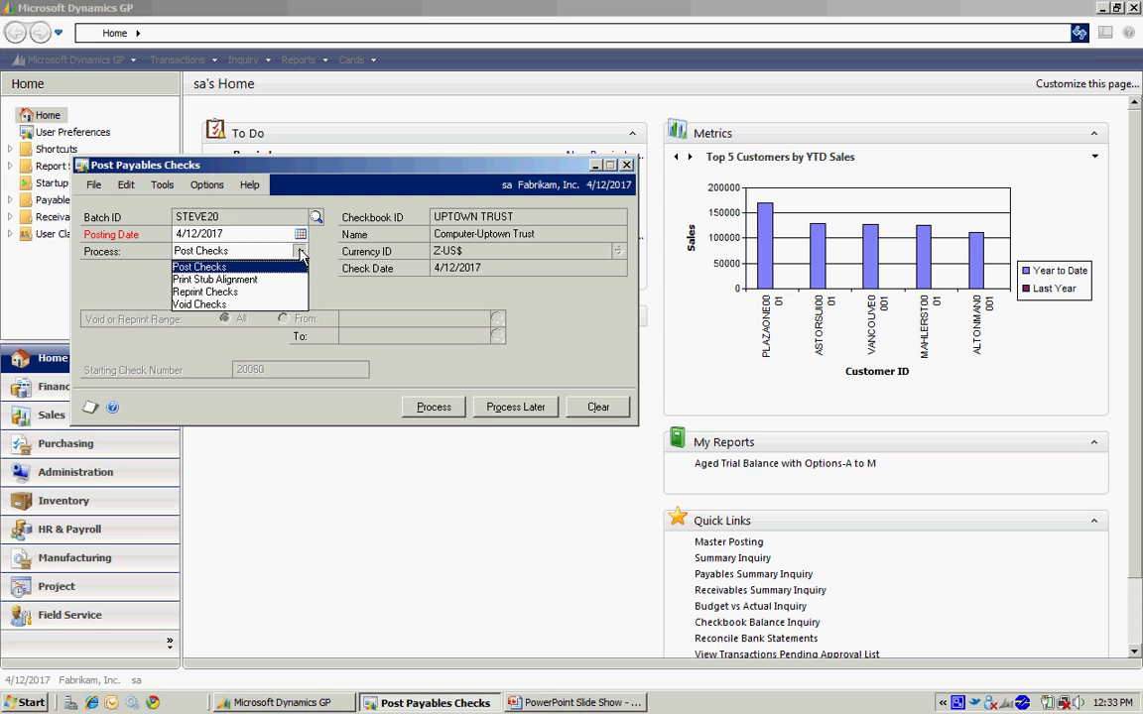
{"action": "left_click", "coordinate": [300, 253]}
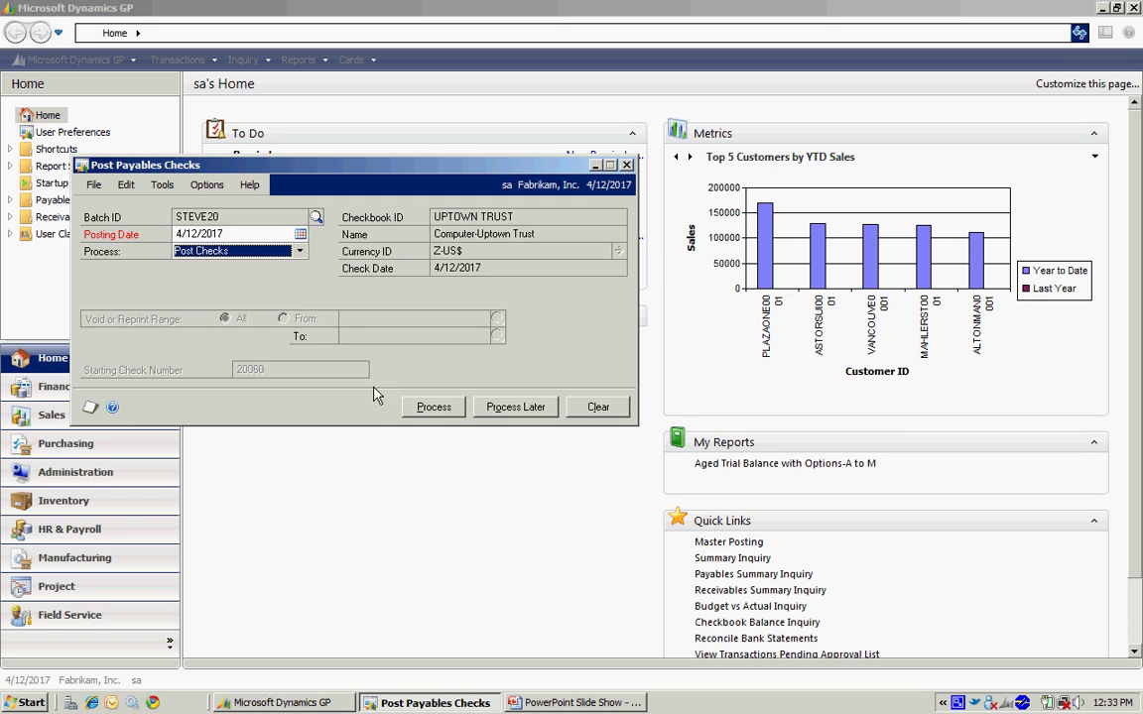
{"action": "left_click", "coordinate": [433, 408]}
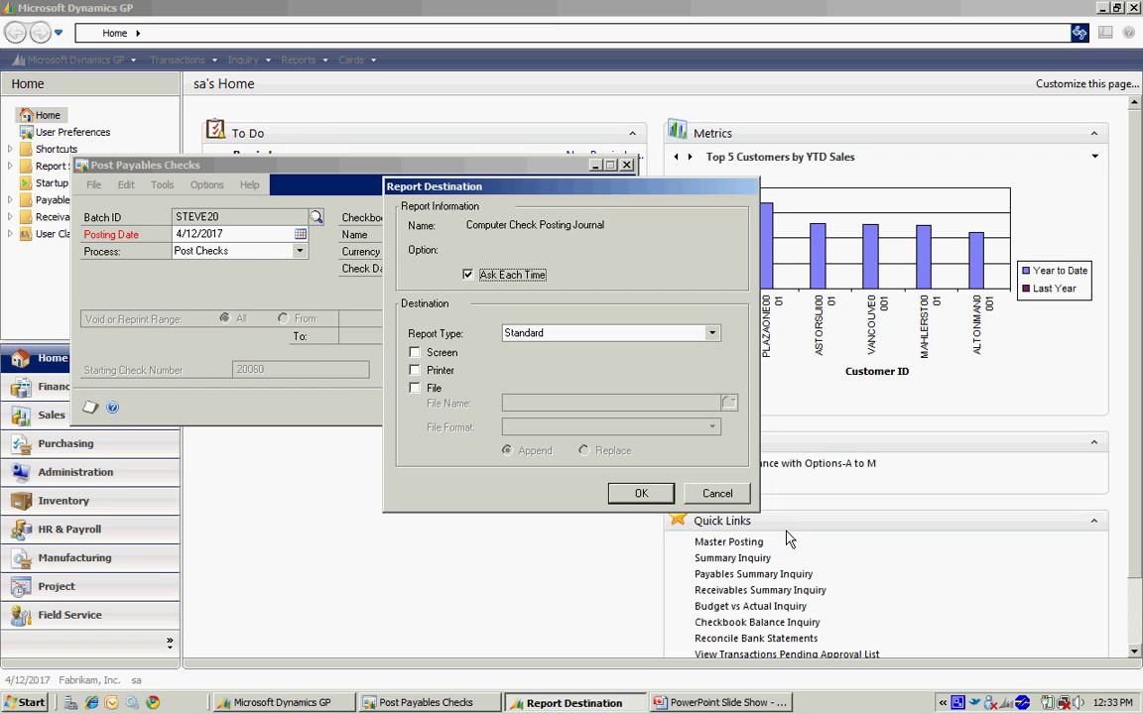
Confirm the report destination so the STEVE20 check posting runs to 100%
{"action": "key", "text": "Return"}
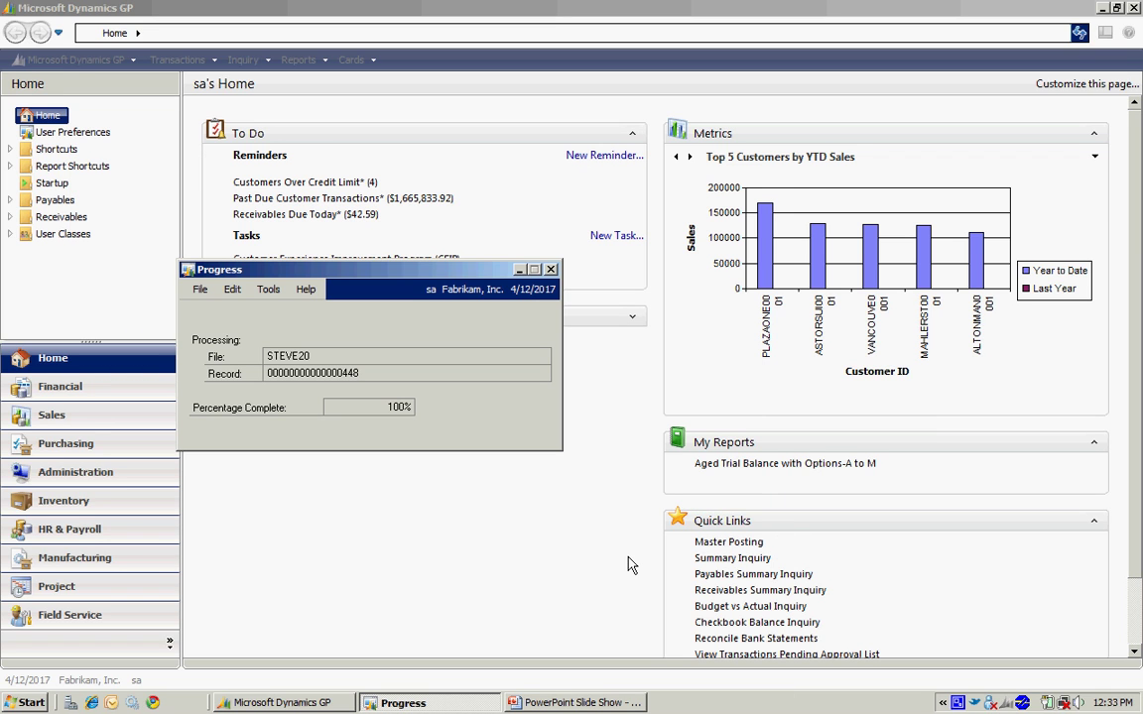